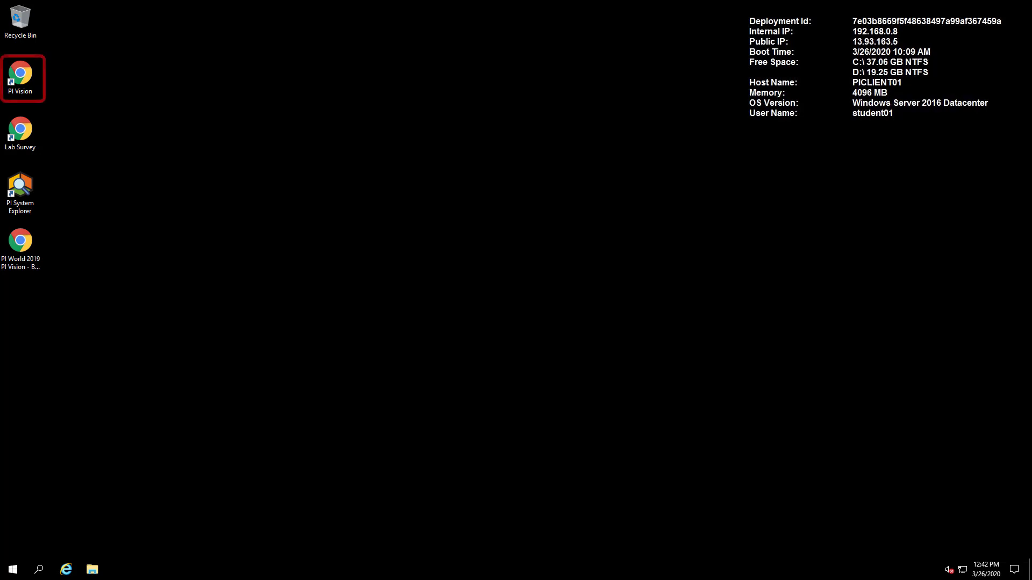
Open PI Vision from the desktop and create a new display.
{"action": "left_click", "coordinate": [24, 78]}
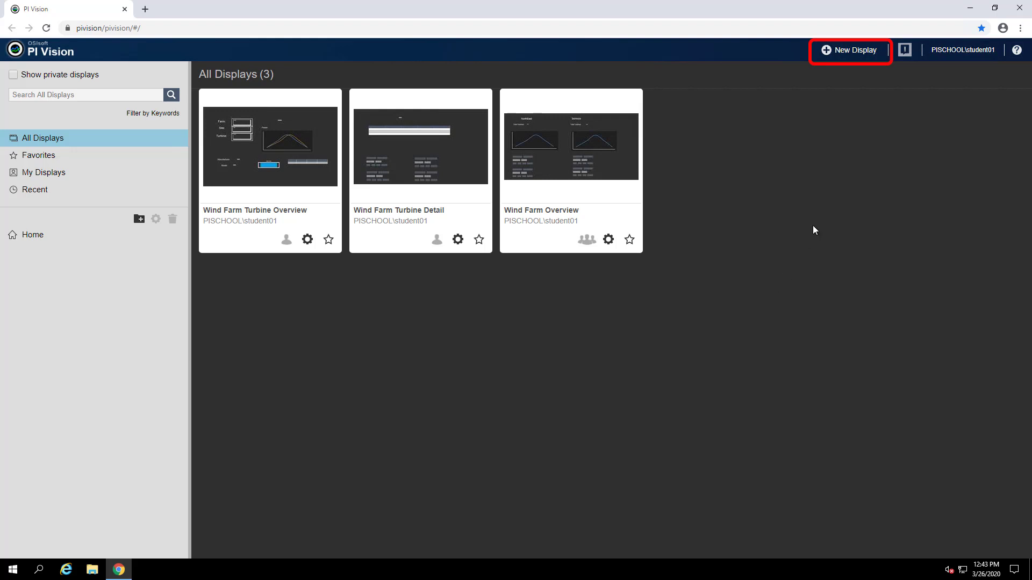
{"action": "left_click", "coordinate": [856, 53]}
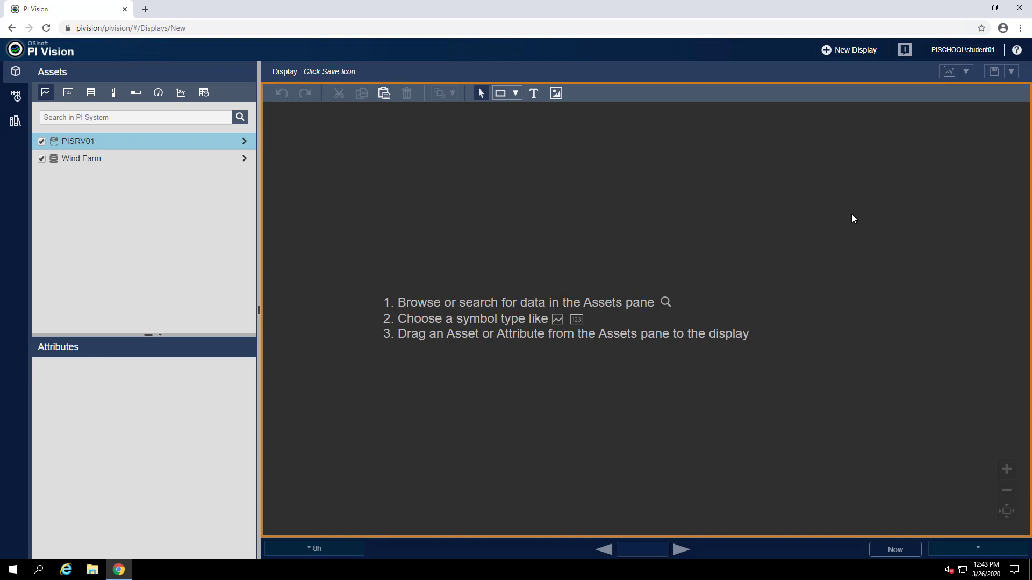
Add the Region Name attribute of the Wind Farm database's Northeast asset to the upper part of the display as a value symbol.
{"action": "left_click", "coordinate": [245, 161]}
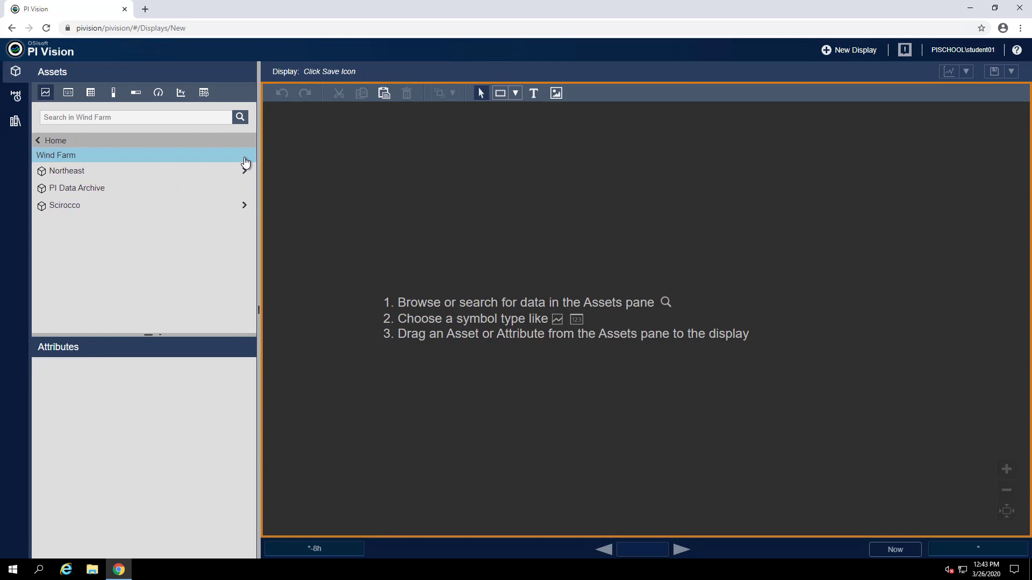
{"action": "left_click", "coordinate": [95, 175]}
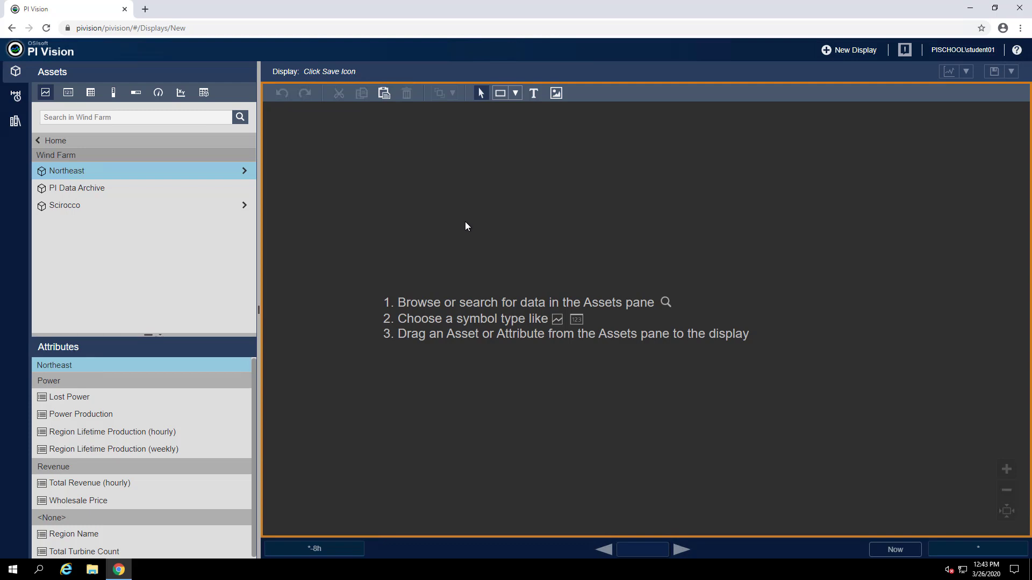
{"action": "left_click", "coordinate": [71, 96]}
{"action": "left_click", "coordinate": [86, 536]}
{"action": "left_click_drag", "start_coordinate": [85, 537], "coordinate": [351, 135]}
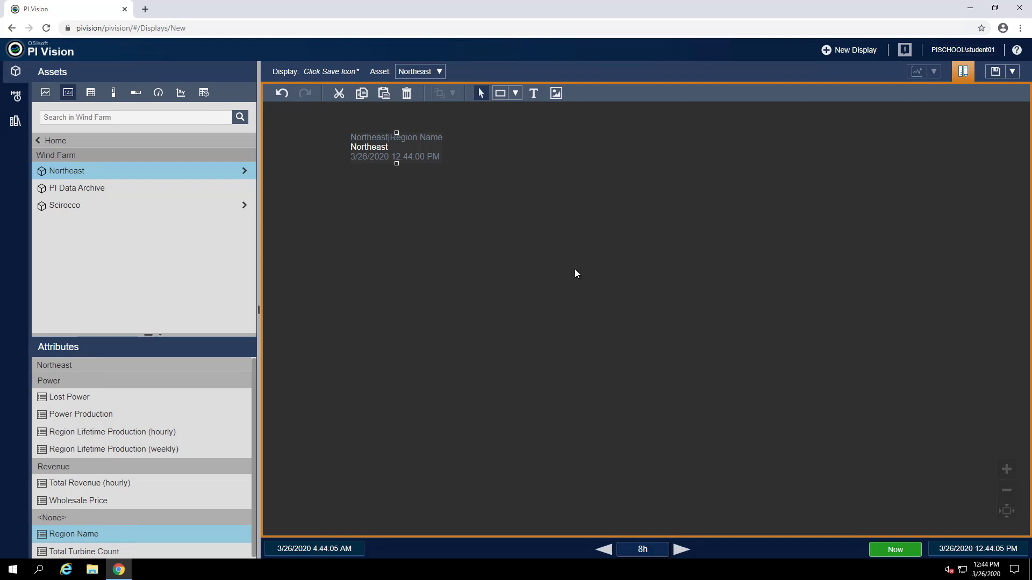
Hide the label, units and timestamp of the Northeast region name symbol and set its font size to 18.
{"action": "right_click", "coordinate": [407, 147]}
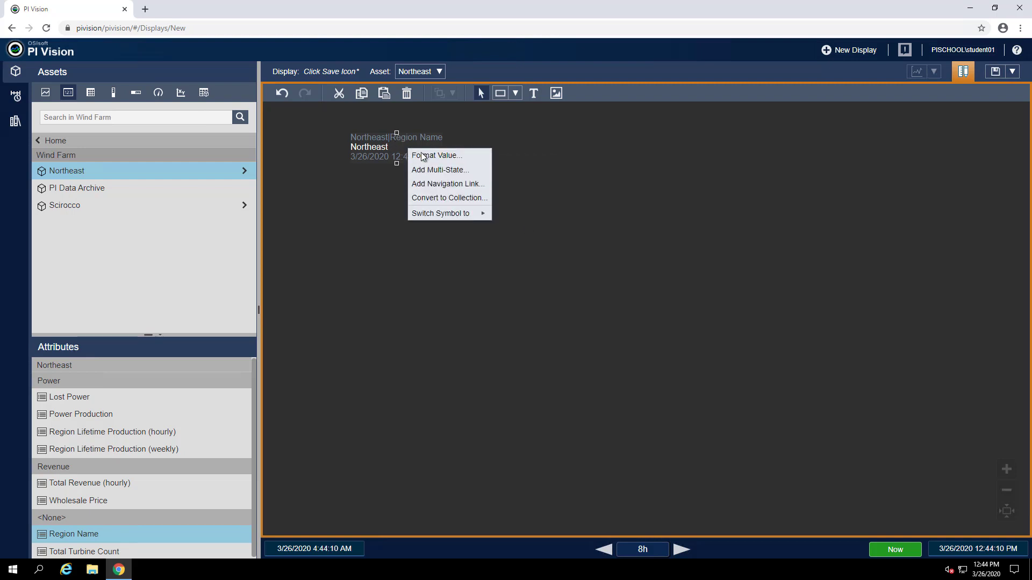
{"action": "left_click", "coordinate": [472, 161]}
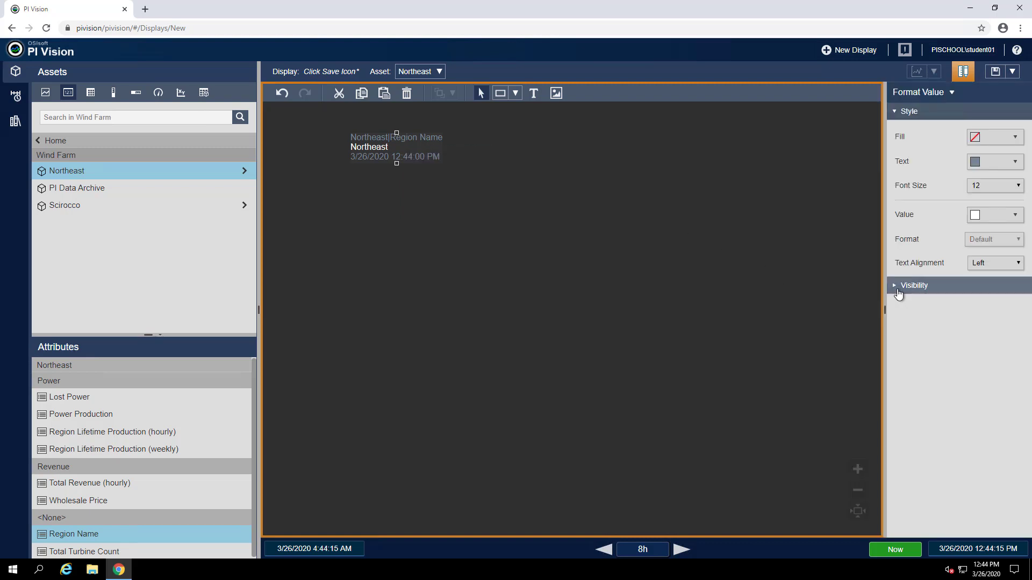
{"action": "left_click", "coordinate": [896, 289]}
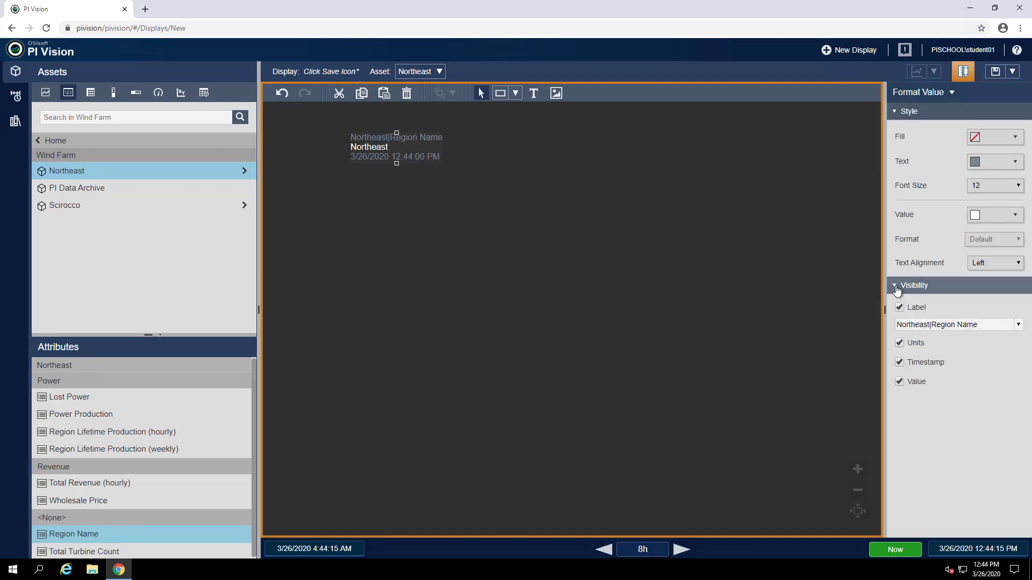
{"action": "left_click", "coordinate": [900, 307]}
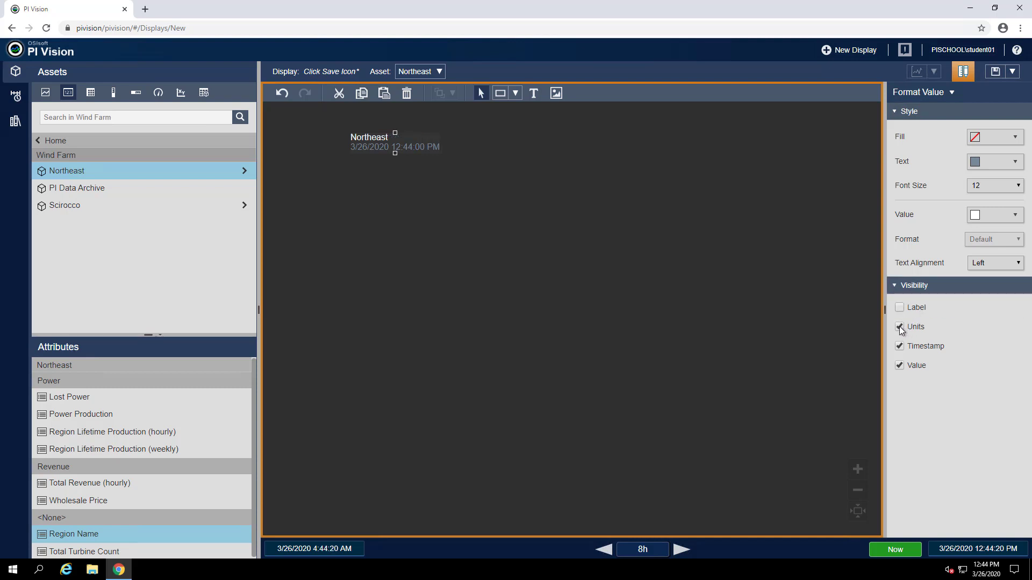
{"action": "left_click", "coordinate": [900, 328]}
{"action": "left_click", "coordinate": [899, 347]}
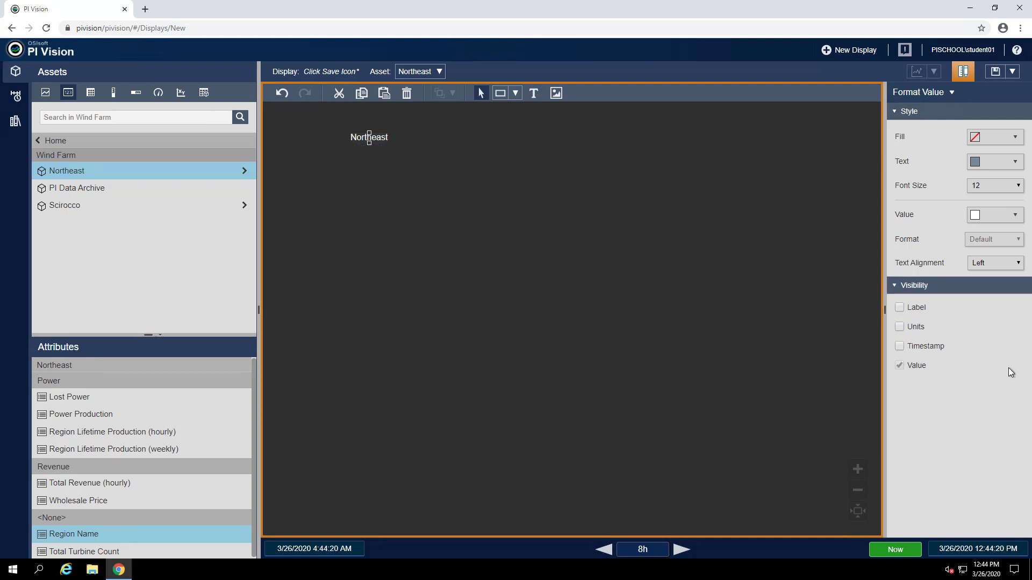
{"action": "left_click", "coordinate": [1015, 188]}
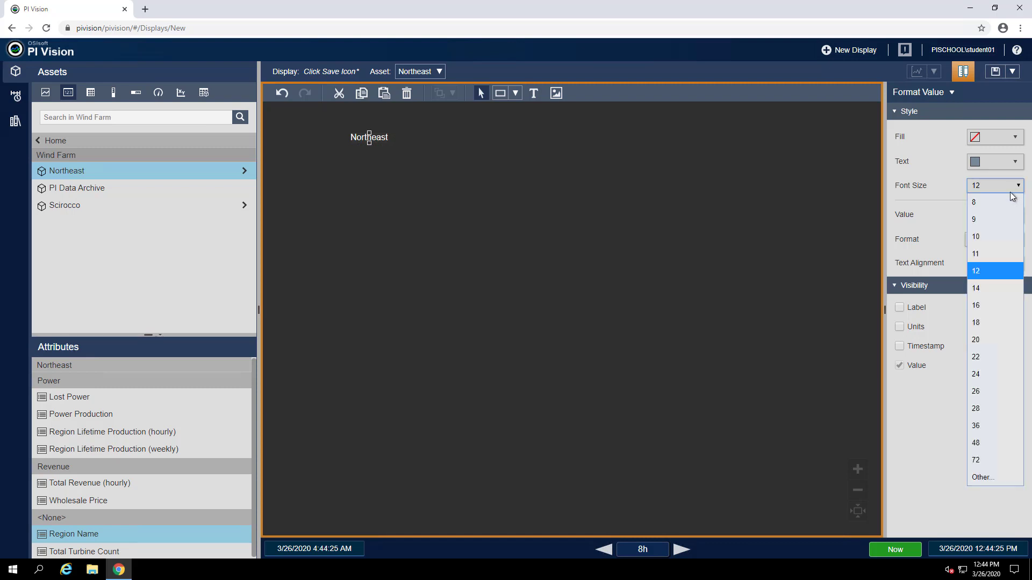
{"action": "left_click", "coordinate": [980, 326]}
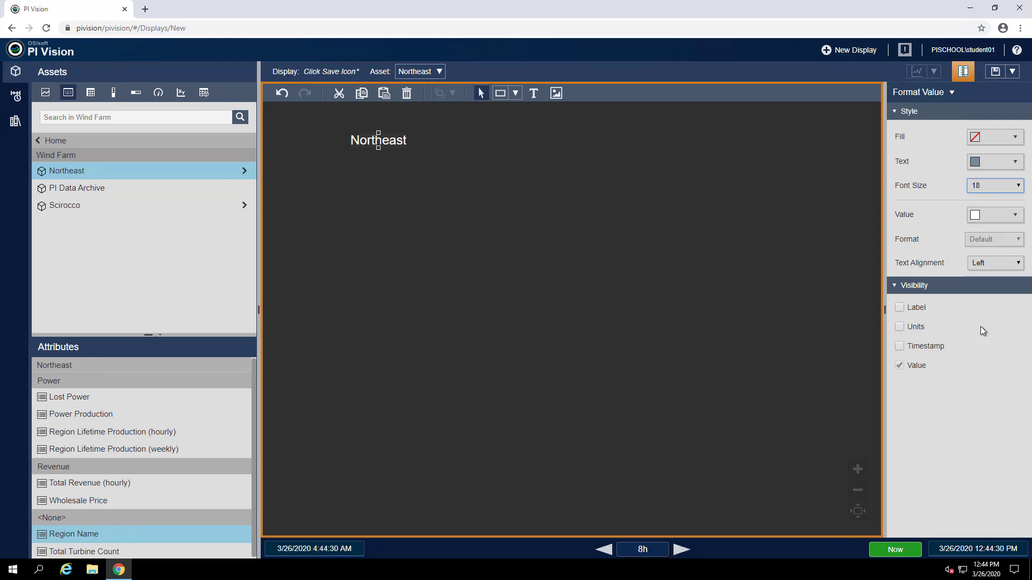
{"action": "left_click", "coordinate": [647, 238]}
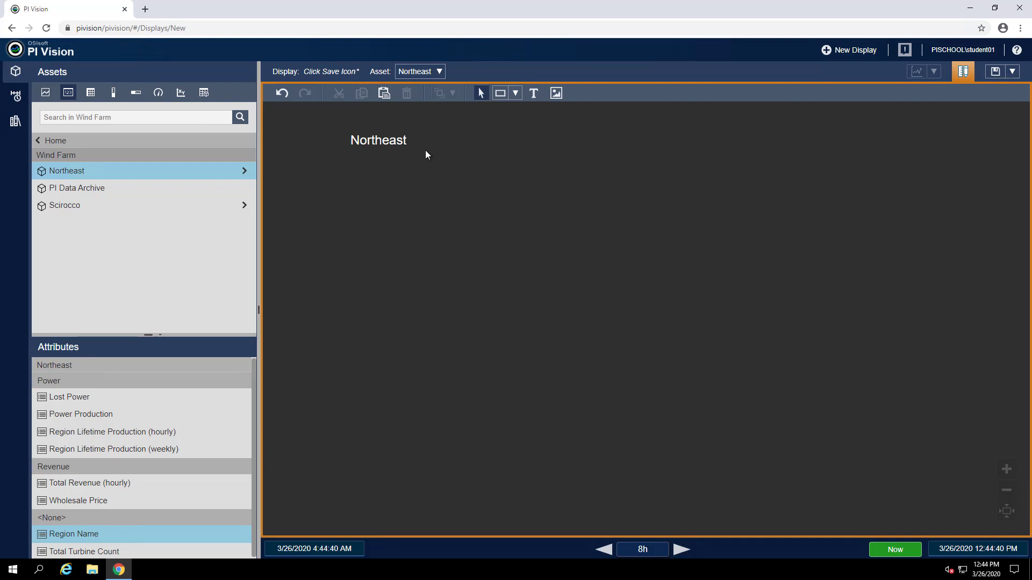
Convert the region name symbol to a collection and shrink its frame until only Northeast fits, with the rest reachable by scrolling.
{"action": "left_click", "coordinate": [378, 139]}
{"action": "right_click", "coordinate": [392, 139]}
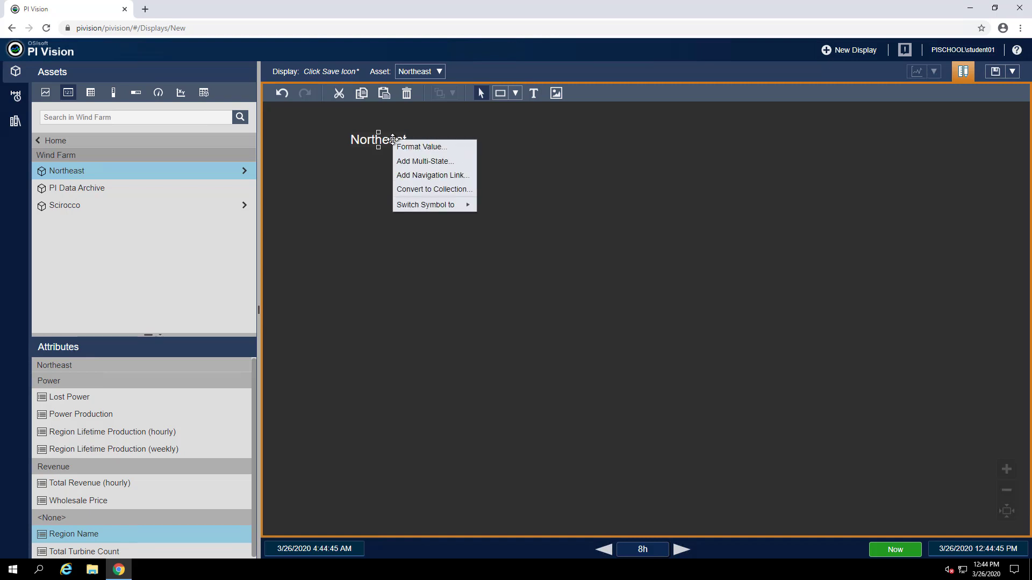
{"action": "left_click", "coordinate": [428, 190]}
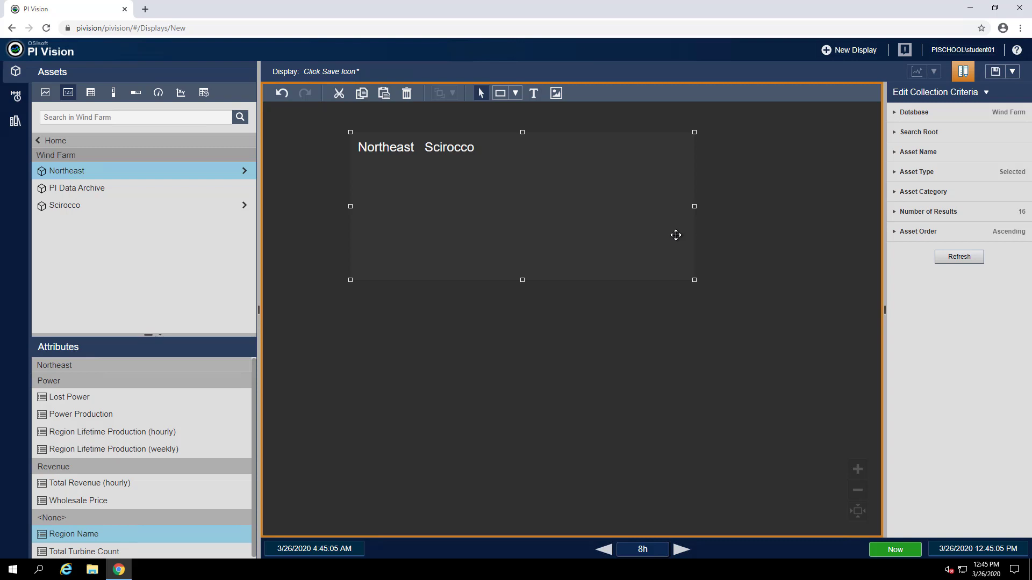
{"action": "left_click", "coordinate": [769, 252]}
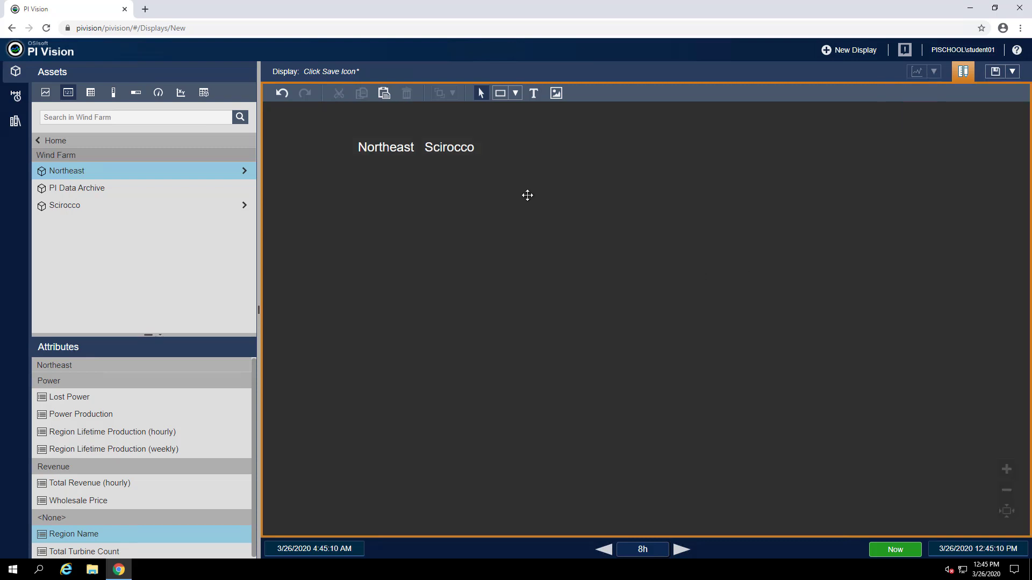
{"action": "left_click", "coordinate": [449, 151]}
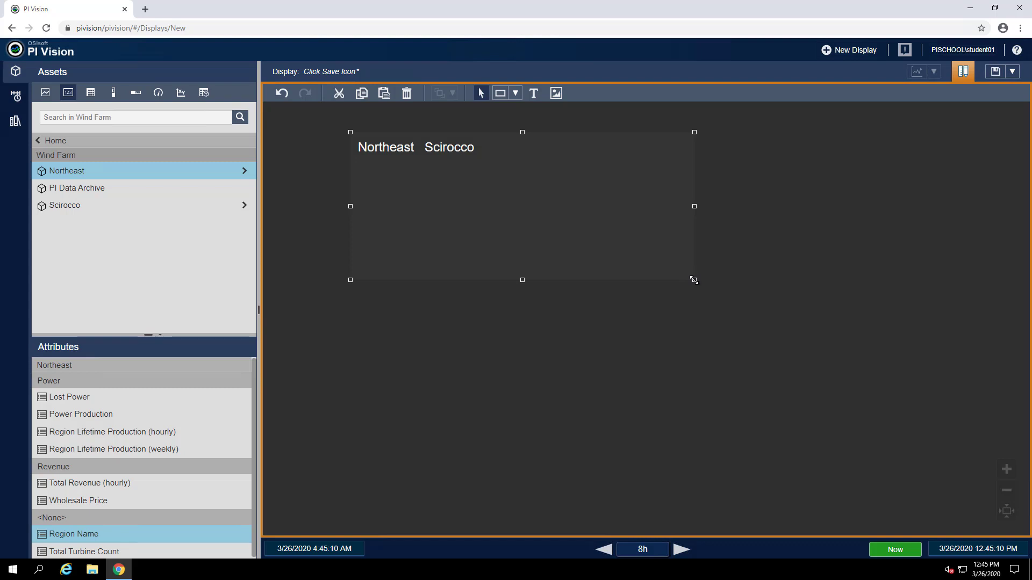
{"action": "left_click_drag", "start_coordinate": [642, 258], "coordinate": [433, 161]}
{"action": "left_click", "coordinate": [549, 210]}
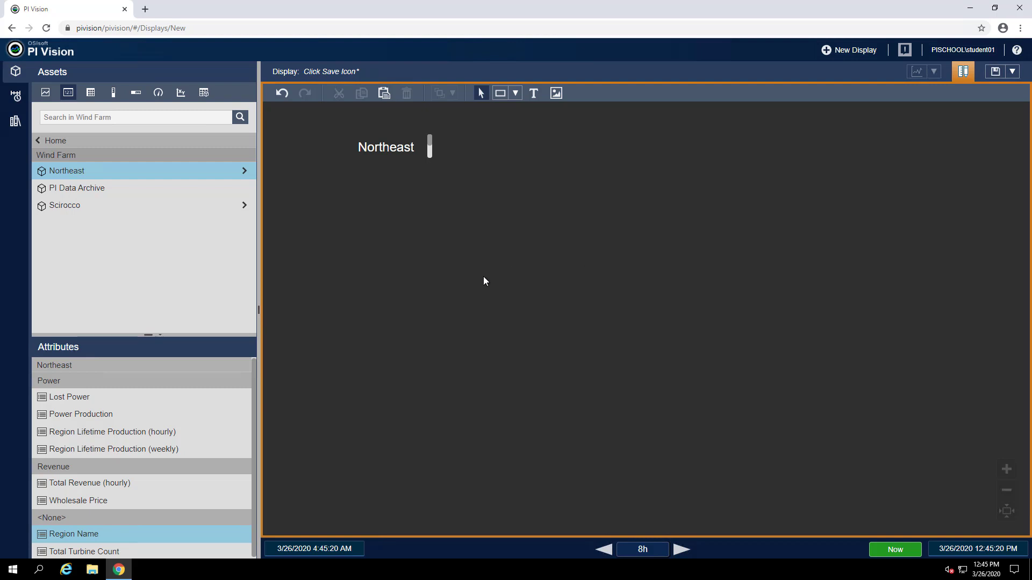
Place the Farm Name attribute of Northeast's New York asset as a value symbol below the region name collection.
{"action": "left_click", "coordinate": [244, 171]}
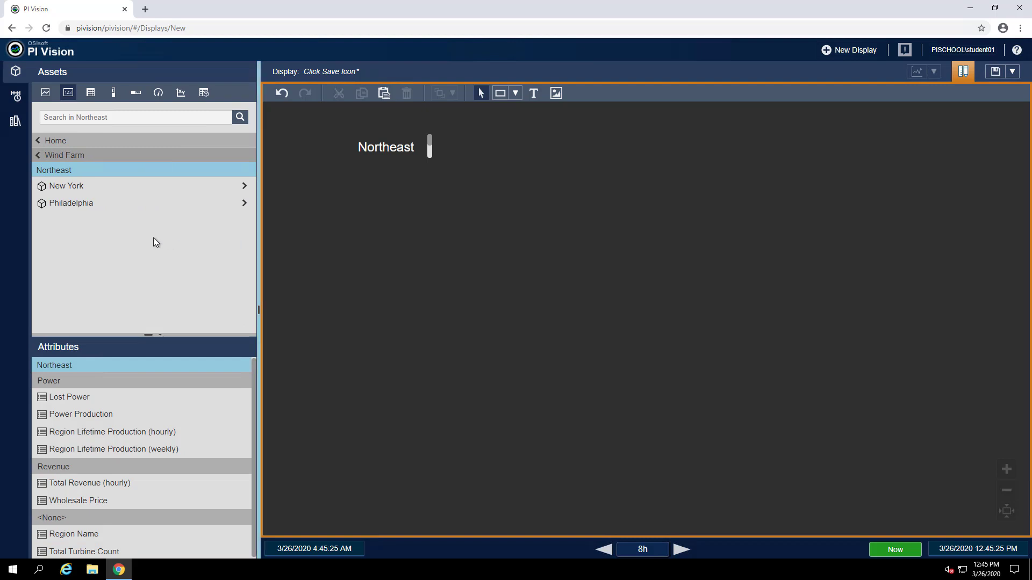
{"action": "left_click", "coordinate": [110, 192]}
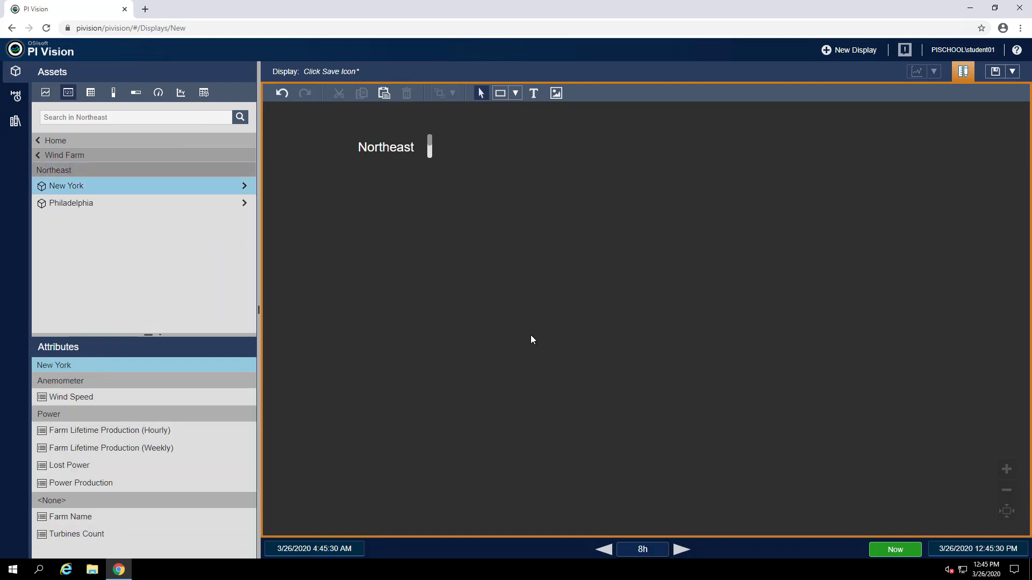
{"action": "left_click_drag", "start_coordinate": [75, 517], "coordinate": [359, 175]}
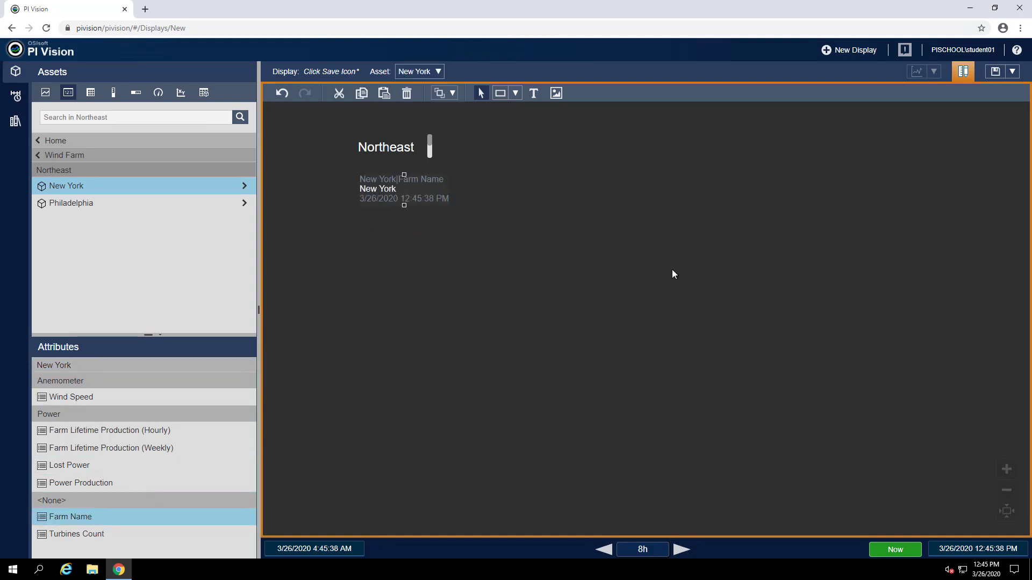
Hide the label, units and timestamp of the New York farm name symbol and set its font size to 18.
{"action": "right_click", "coordinate": [428, 188]}
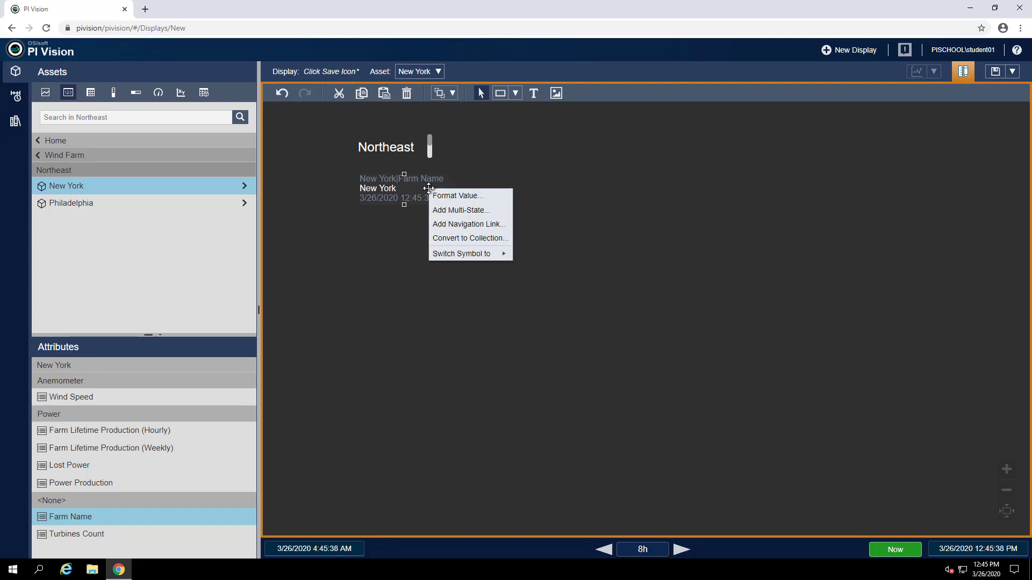
{"action": "left_click", "coordinate": [455, 197]}
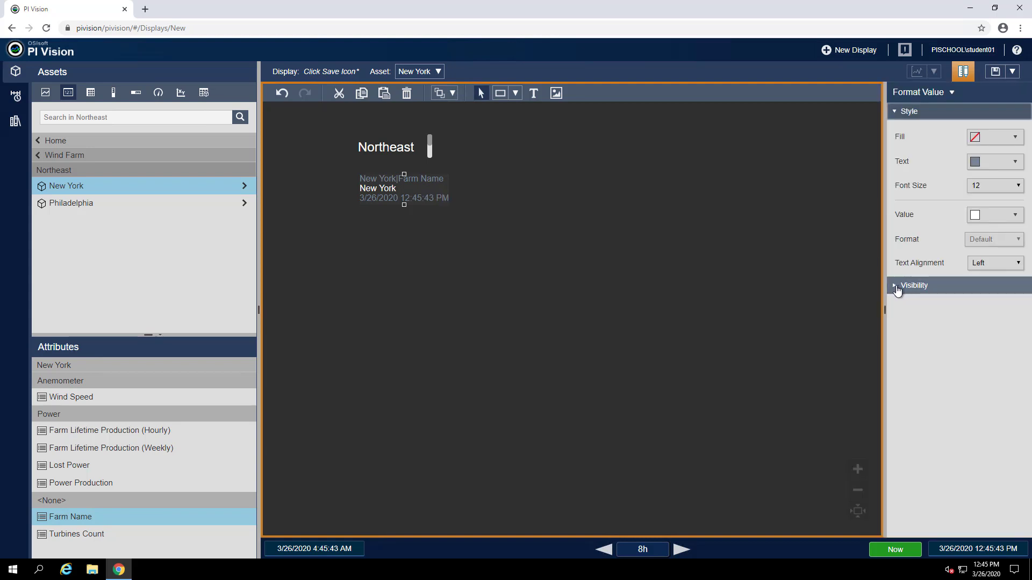
{"action": "left_click", "coordinate": [895, 286]}
{"action": "left_click", "coordinate": [899, 307]}
{"action": "left_click", "coordinate": [900, 326]}
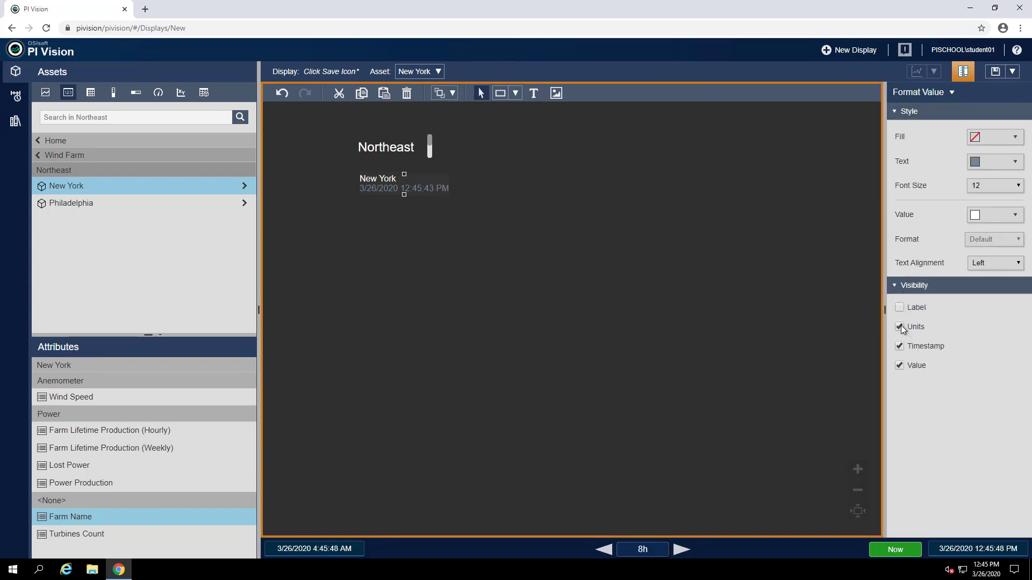
{"action": "left_click", "coordinate": [900, 346]}
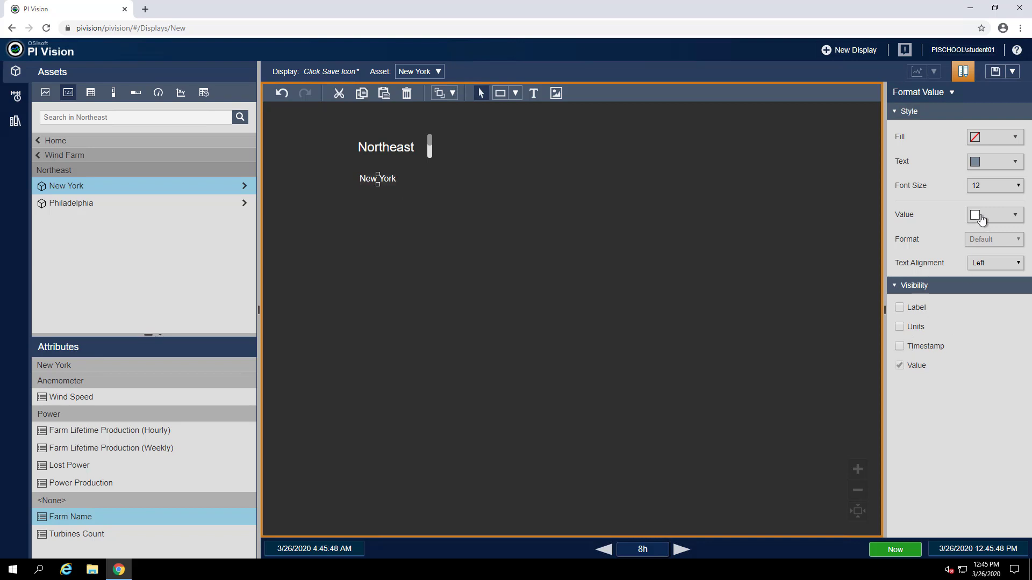
{"action": "left_click", "coordinate": [1018, 187]}
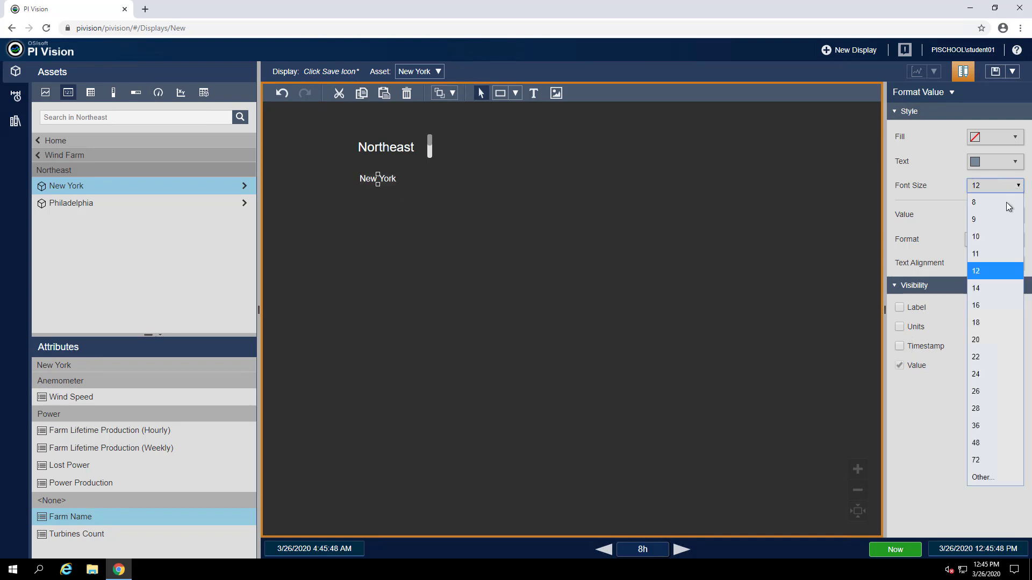
{"action": "left_click", "coordinate": [981, 323]}
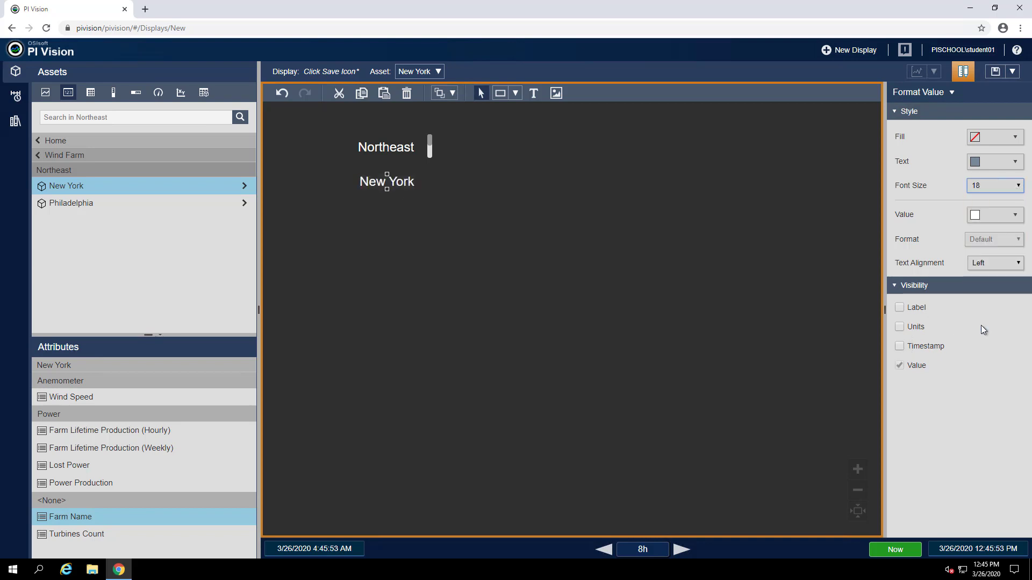
{"action": "left_click", "coordinate": [658, 293]}
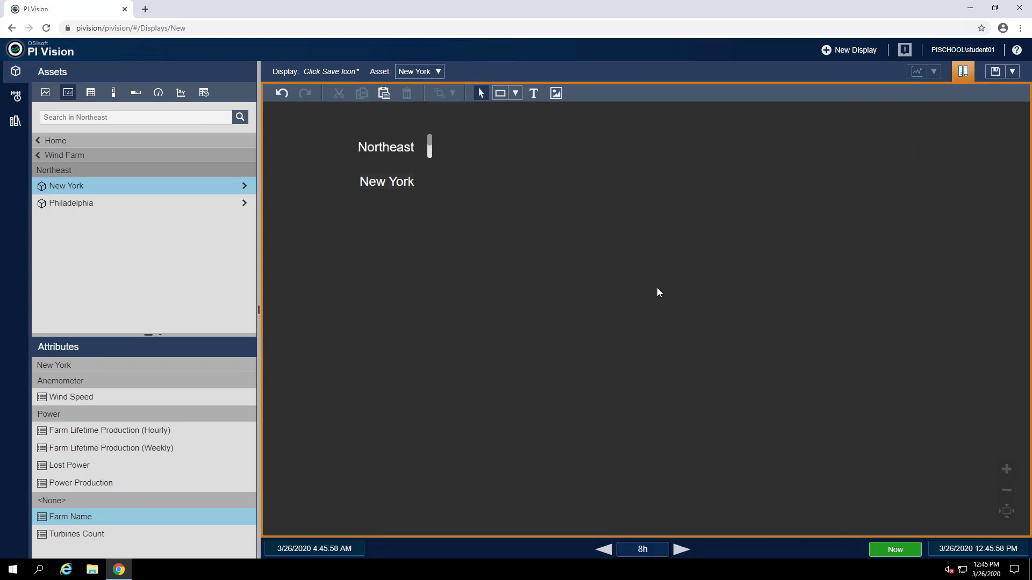
Convert the farm name symbol to a collection and shrink its frame so only New York fits in it.
{"action": "right_click", "coordinate": [405, 184]}
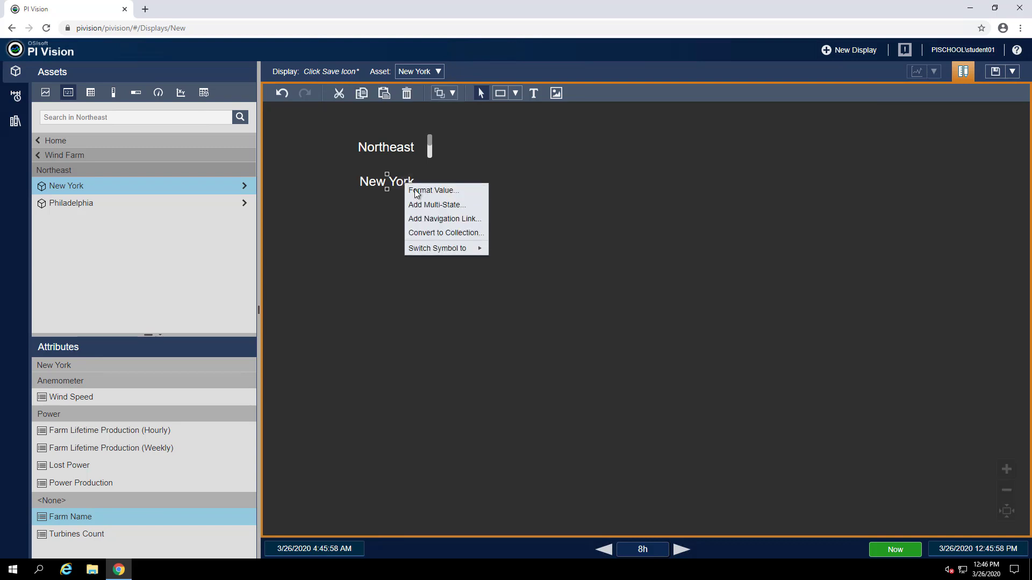
{"action": "left_click", "coordinate": [450, 232]}
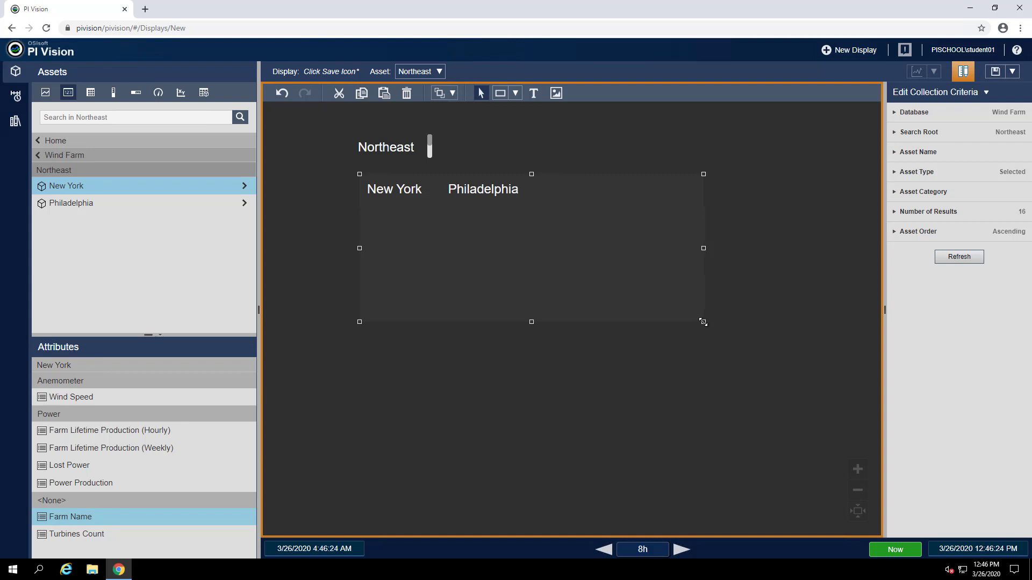
{"action": "left_click_drag", "start_coordinate": [702, 321], "coordinate": [452, 208]}
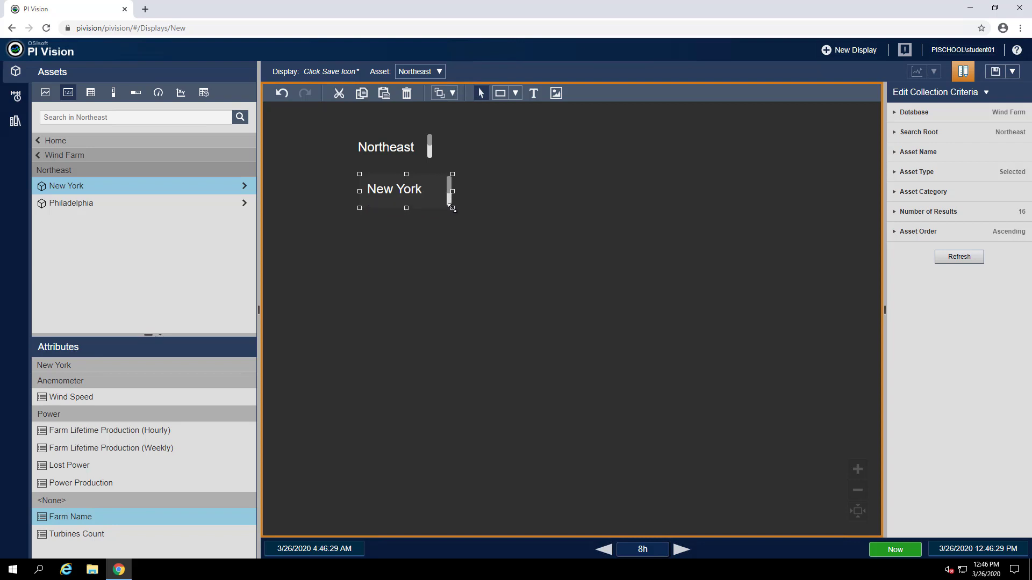
{"action": "left_click", "coordinate": [555, 210]}
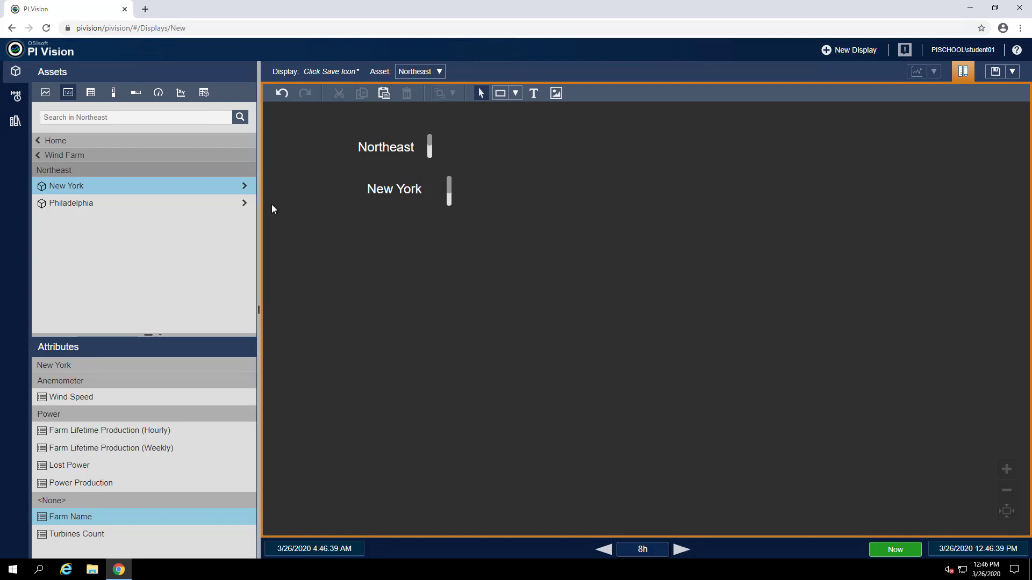
Place the Turbine Name attribute of New York's NY001 asset as a value symbol below the farm name collection.
{"action": "left_click", "coordinate": [245, 189]}
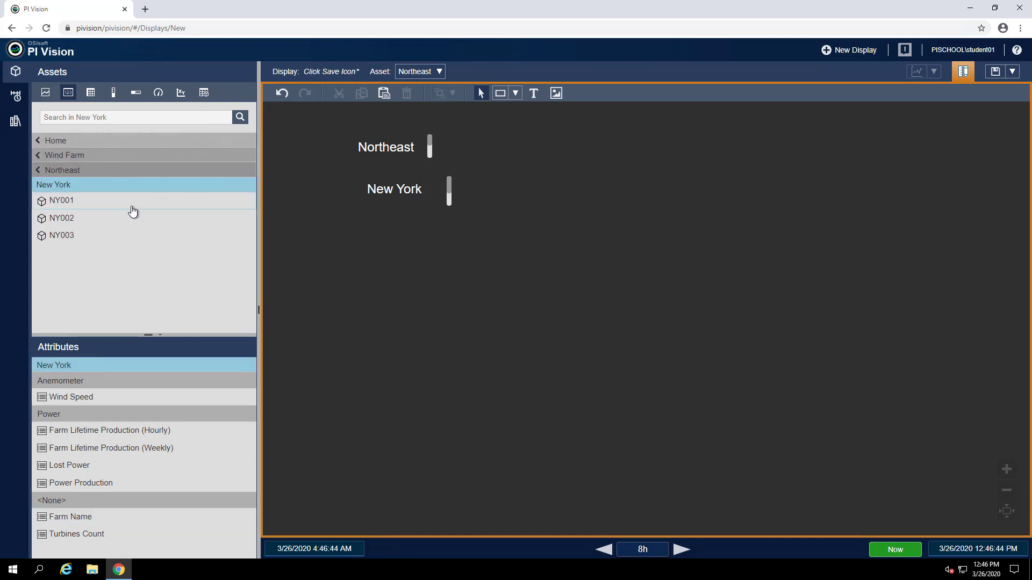
{"action": "left_click", "coordinate": [130, 207]}
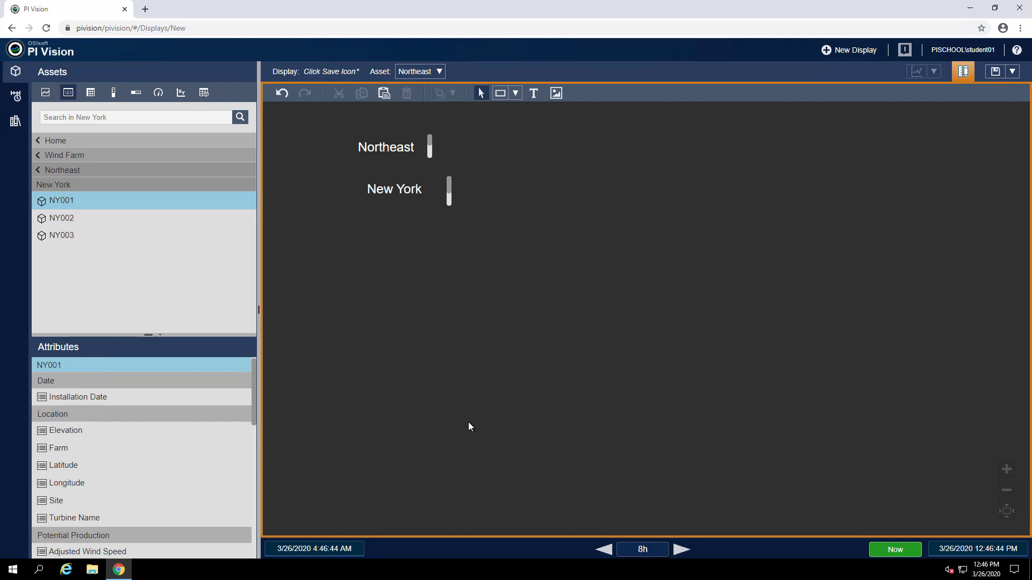
{"action": "left_click_drag", "start_coordinate": [93, 522], "coordinate": [359, 222]}
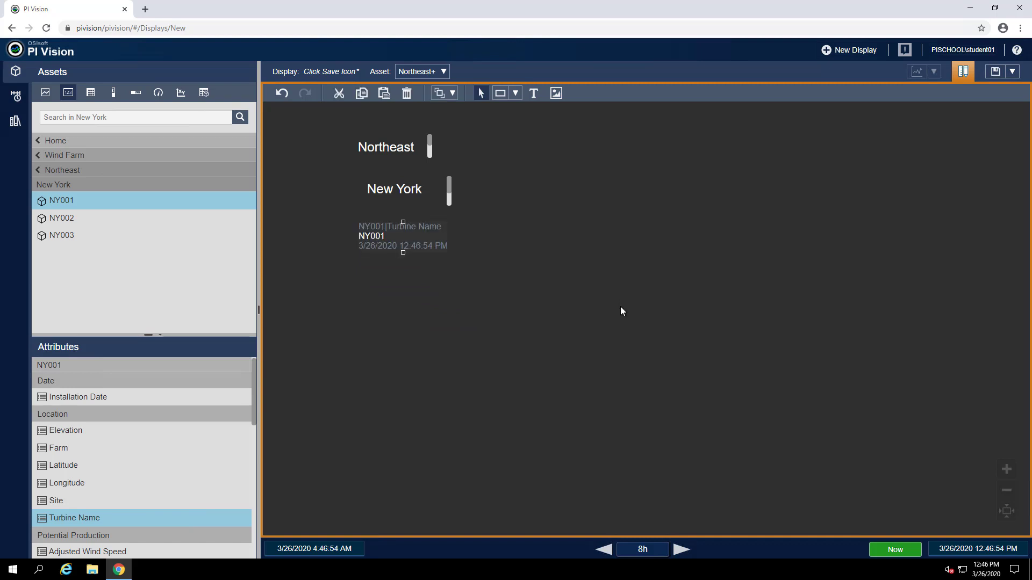
Hide the label, units and timestamp of the NY001 turbine name symbol and set its font size to 18.
{"action": "right_click", "coordinate": [425, 238]}
{"action": "left_click", "coordinate": [438, 244]}
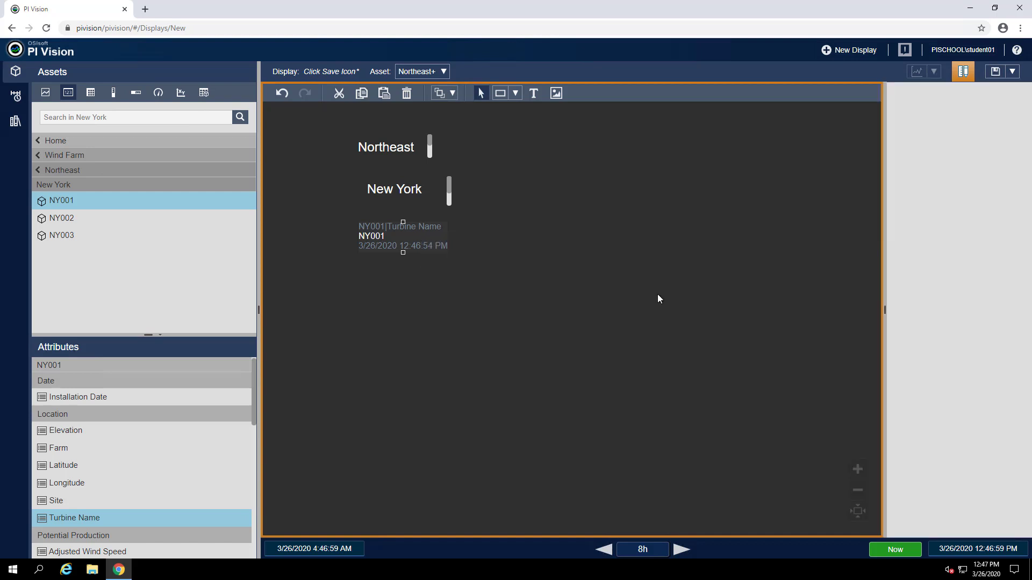
{"action": "left_click", "coordinate": [894, 285]}
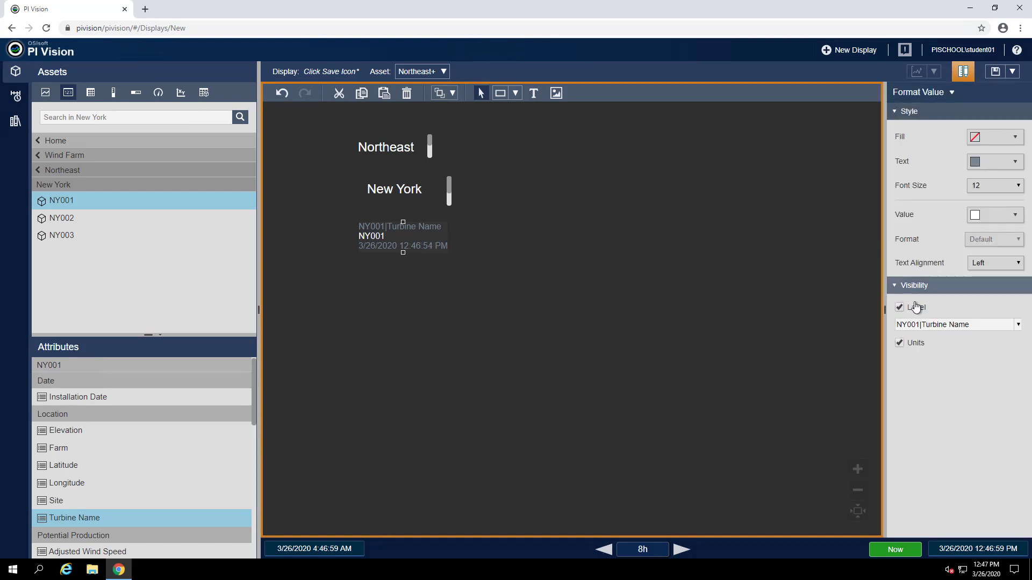
{"action": "left_click", "coordinate": [899, 307]}
{"action": "left_click", "coordinate": [899, 327]}
{"action": "left_click", "coordinate": [899, 346]}
{"action": "left_click", "coordinate": [1008, 188]}
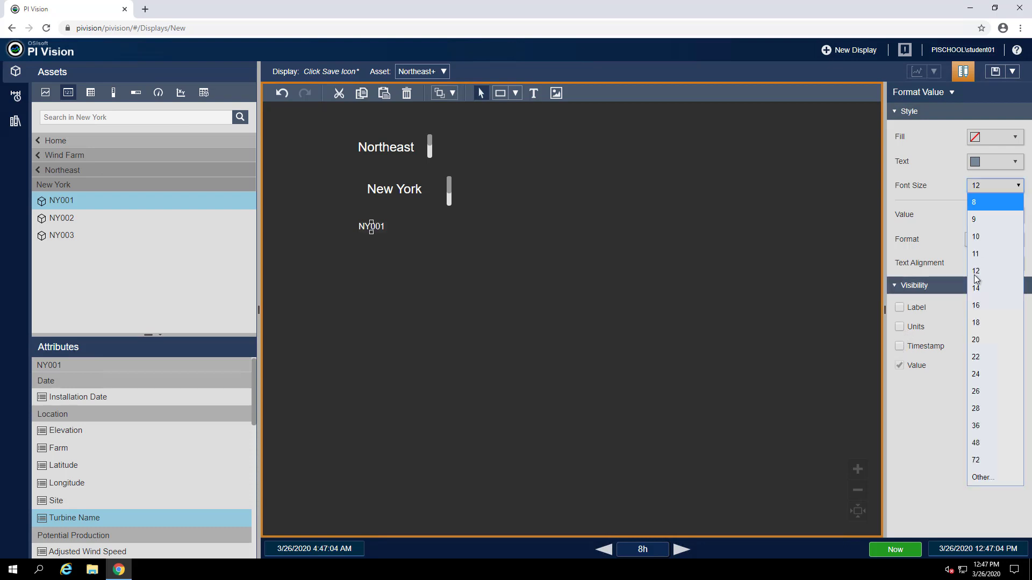
{"action": "left_click", "coordinate": [976, 325]}
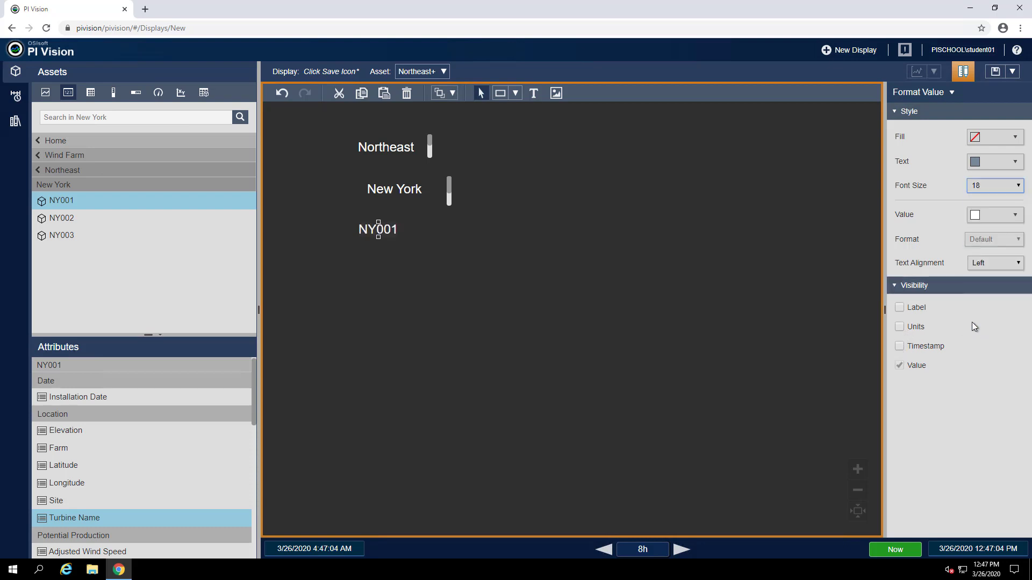
{"action": "left_click", "coordinate": [563, 324]}
Convert the turbine name symbol to a collection and shrink its frame so only NY001 fits in it.
{"action": "left_click", "coordinate": [372, 232]}
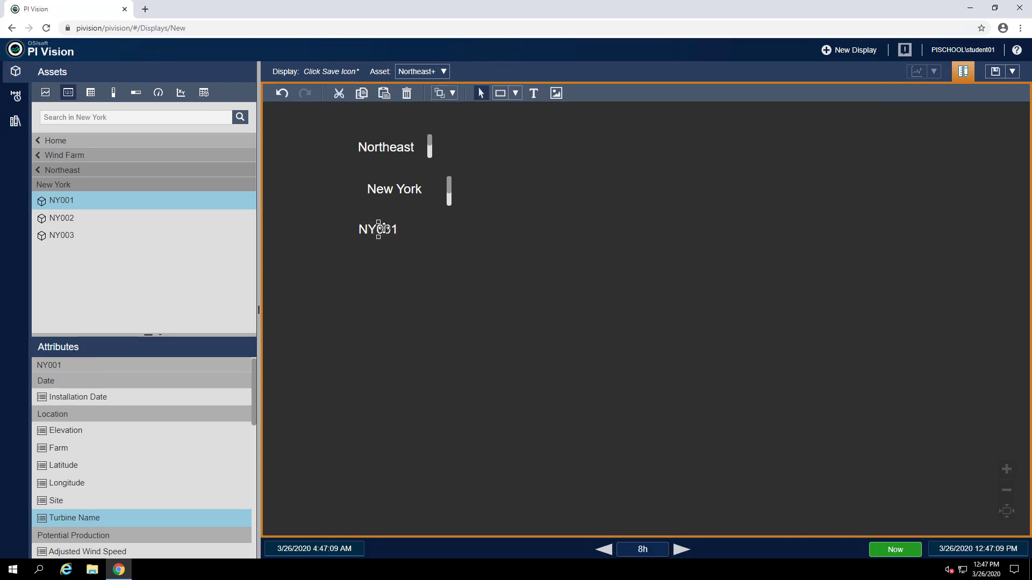
{"action": "right_click", "coordinate": [382, 228]}
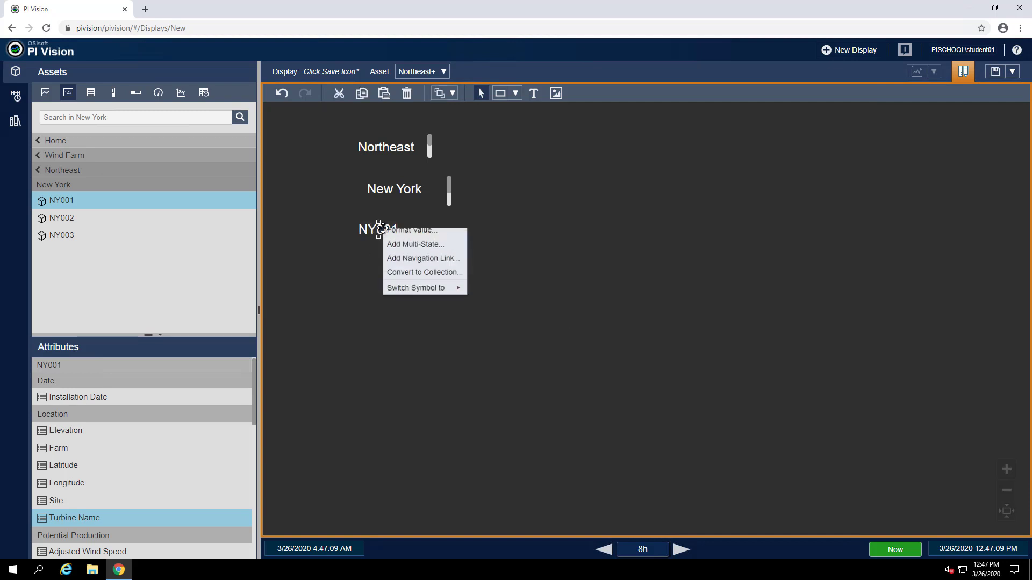
{"action": "left_click", "coordinate": [421, 278]}
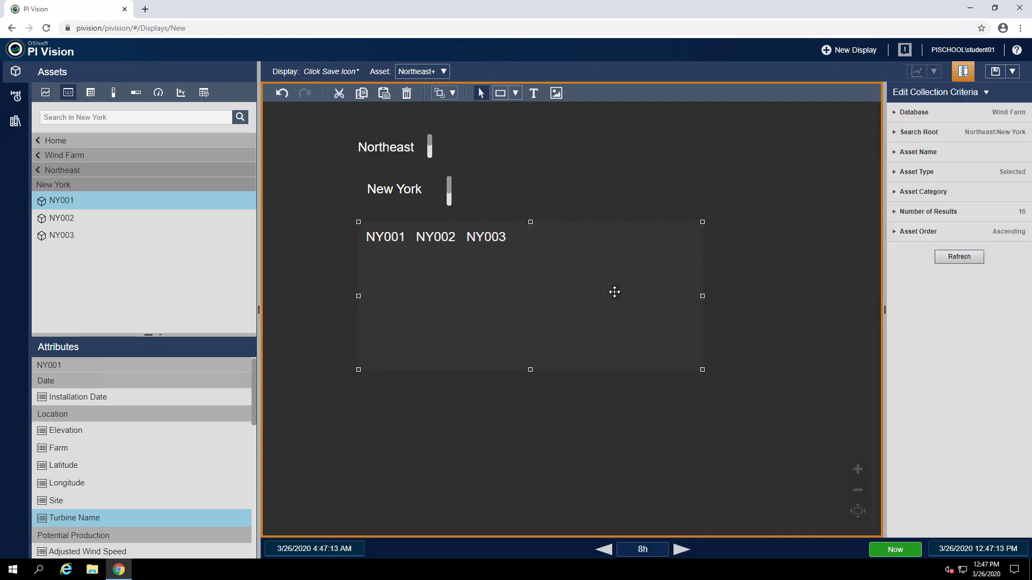
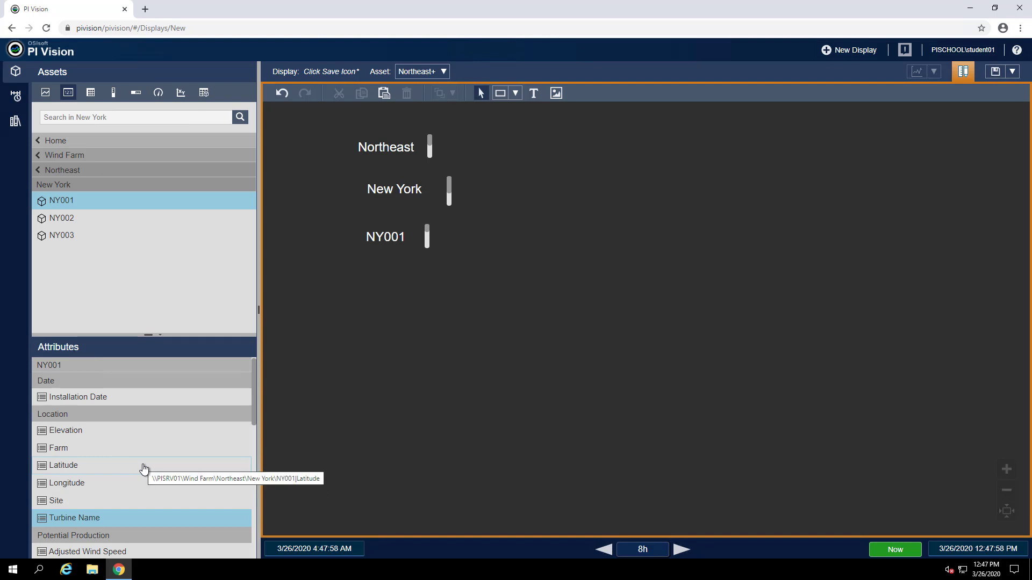
Place NY001's Active Power and Apparent Power attributes together as one trend beside the name collections.
{"action": "scroll", "coordinate": [143, 469], "scroll_direction": "down", "scroll_amount": 3}
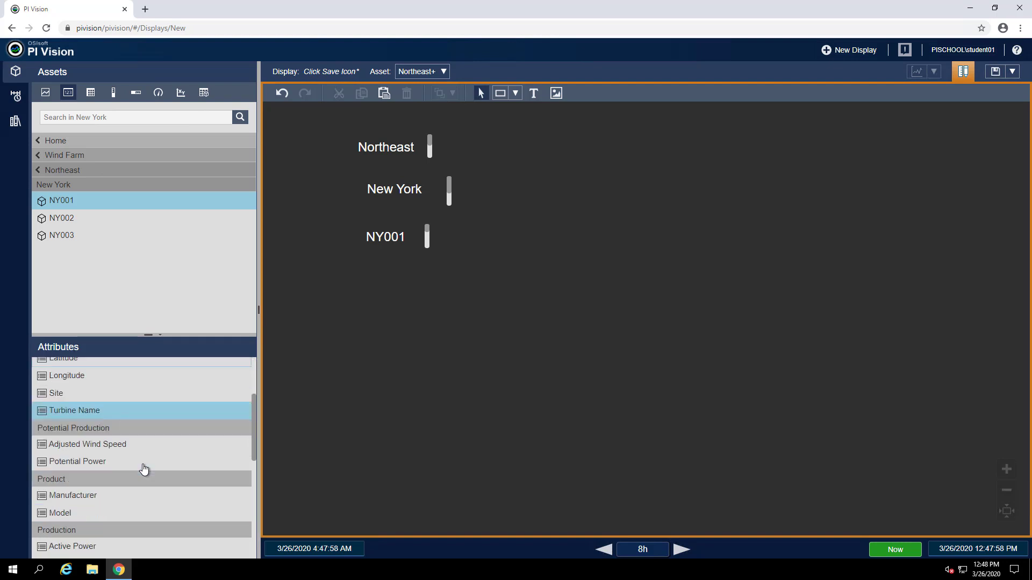
{"action": "scroll", "coordinate": [144, 469], "scroll_direction": "down", "scroll_amount": 1}
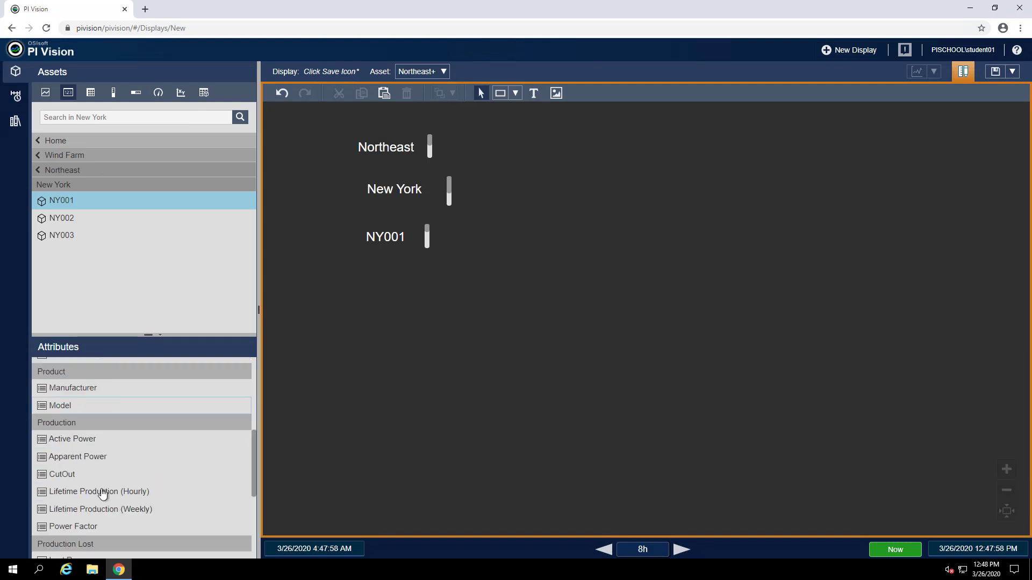
{"action": "left_click", "coordinate": [105, 445]}
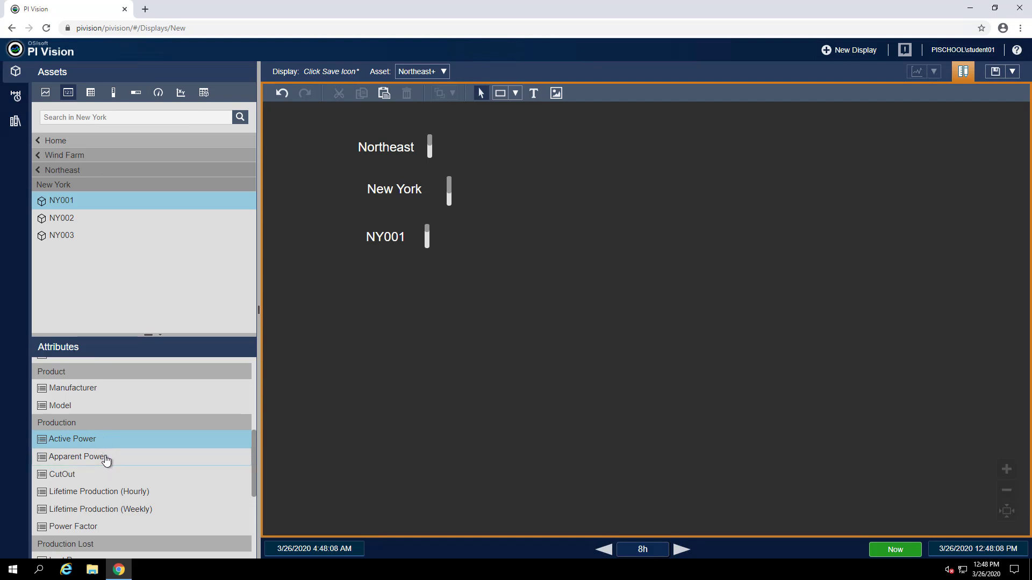
{"action": "left_click", "coordinate": [103, 457], "text": "ctrl"}
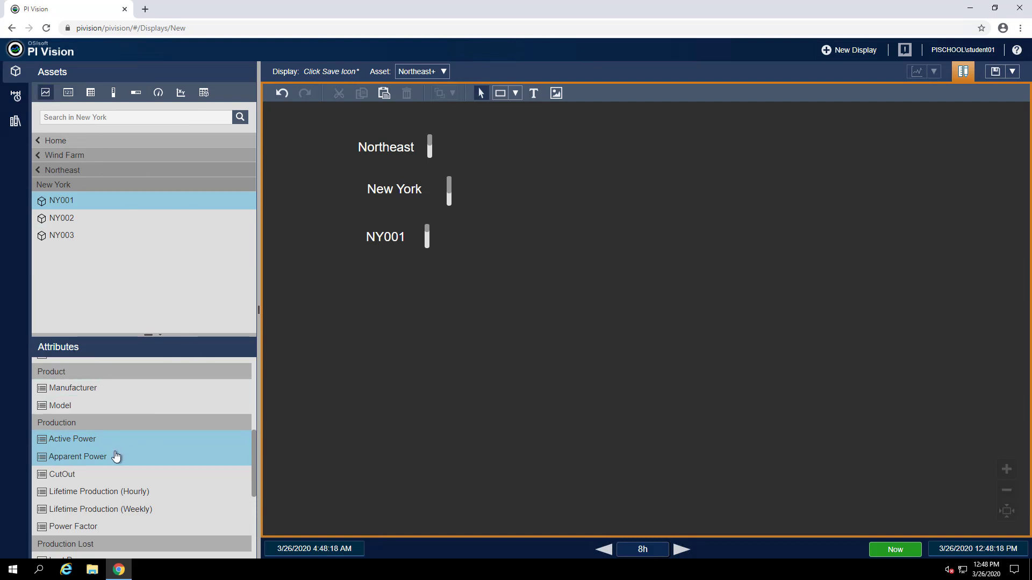
{"action": "left_click_drag", "start_coordinate": [115, 455], "coordinate": [577, 198]}
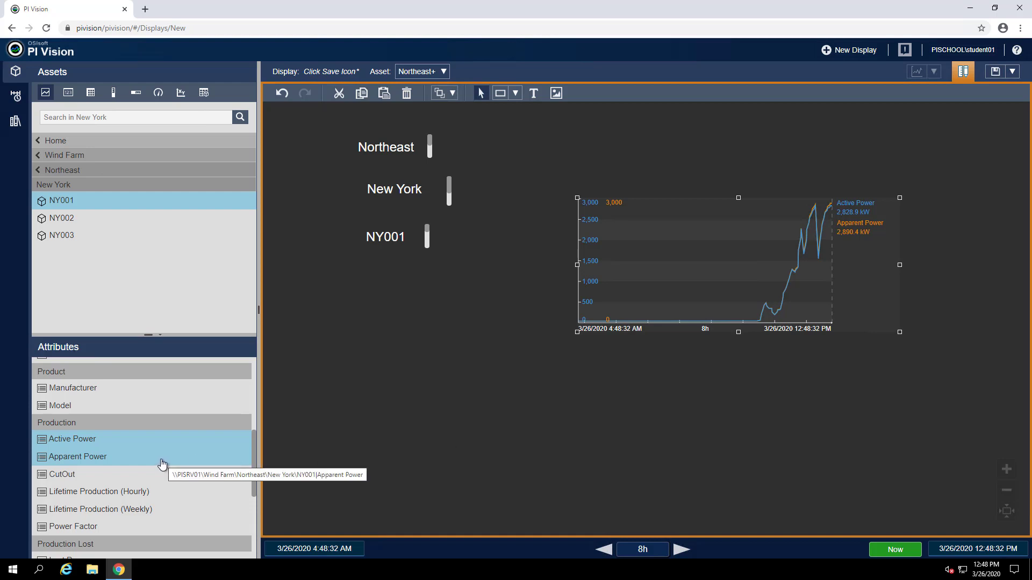
Place NY001's Lifetime Production (Hourly) attribute as a horizontal gauge below the trend.
{"action": "scroll", "coordinate": [162, 464], "scroll_direction": "down", "scroll_amount": 1}
{"action": "scroll", "coordinate": [161, 465], "scroll_direction": "down", "scroll_amount": 1}
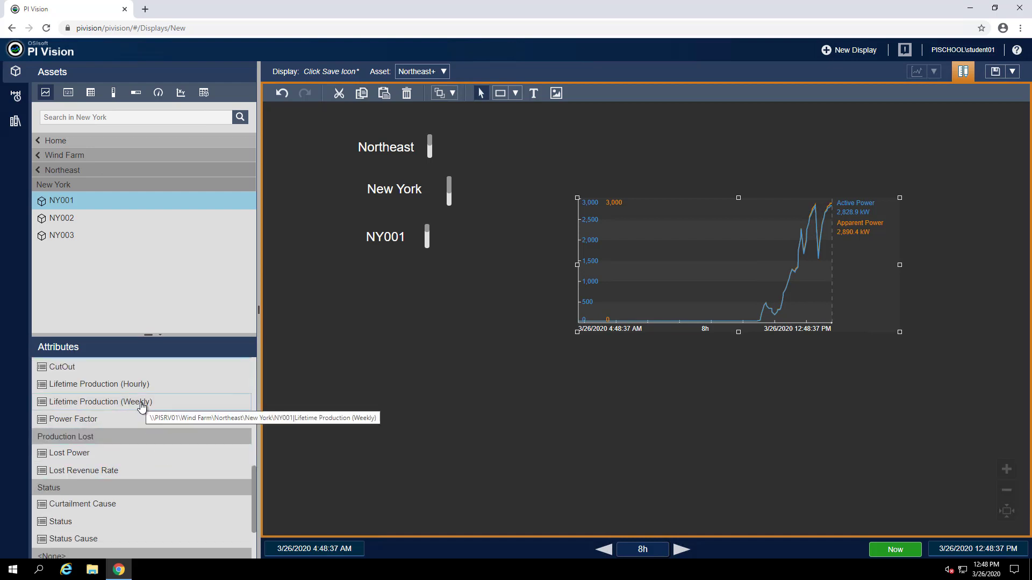
{"action": "left_click", "coordinate": [116, 390]}
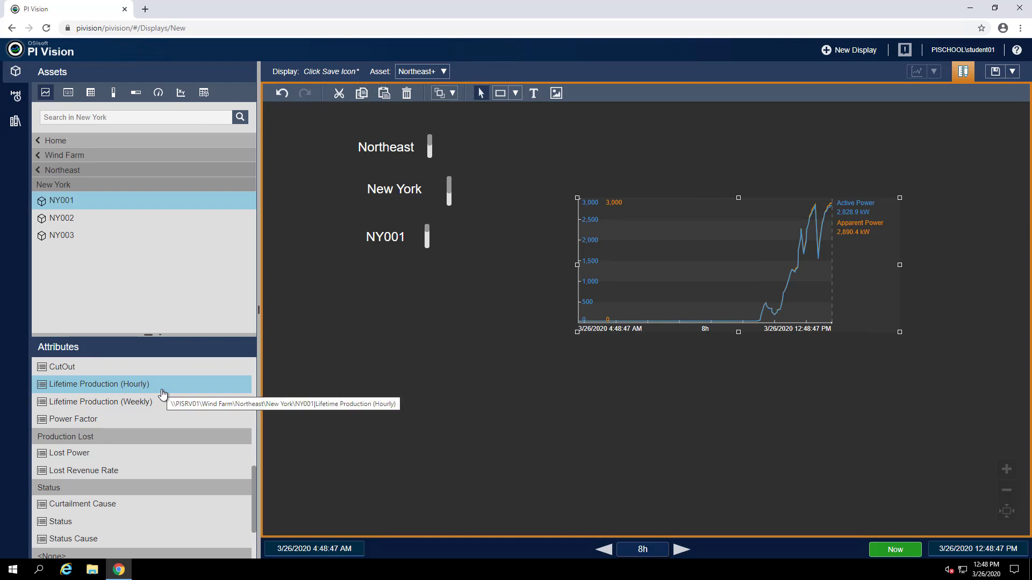
{"action": "left_click", "coordinate": [135, 93]}
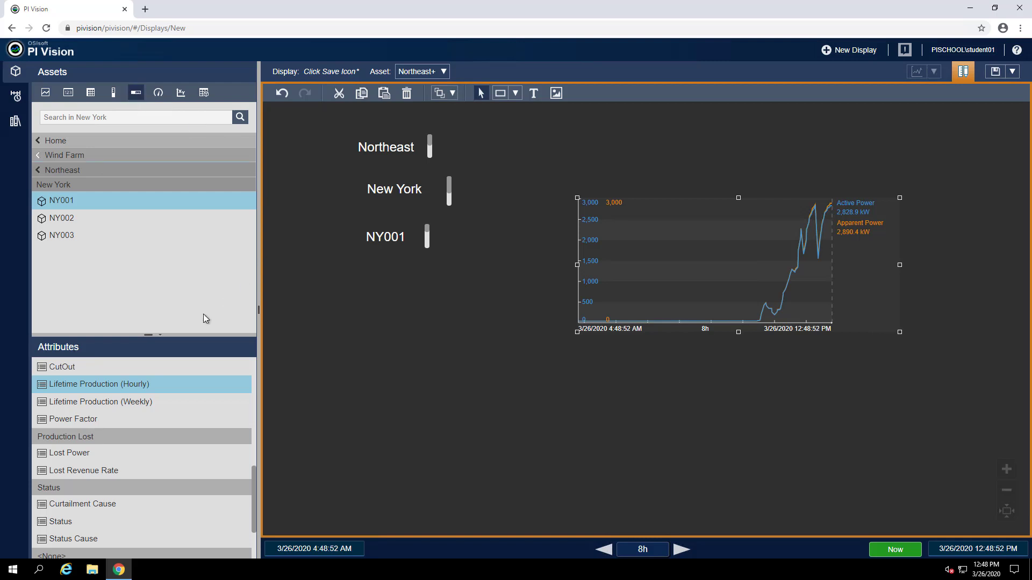
{"action": "left_click_drag", "start_coordinate": [104, 388], "coordinate": [602, 392]}
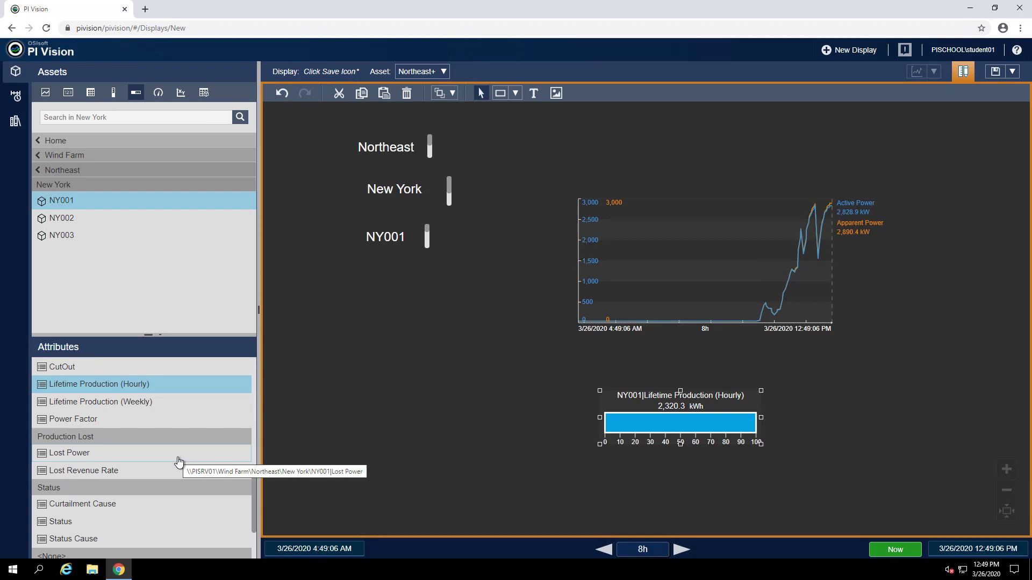
Place NY001's Turbine Name attribute as a value symbol above the trend.
{"action": "scroll", "coordinate": [179, 462], "scroll_direction": "down", "scroll_amount": 3}
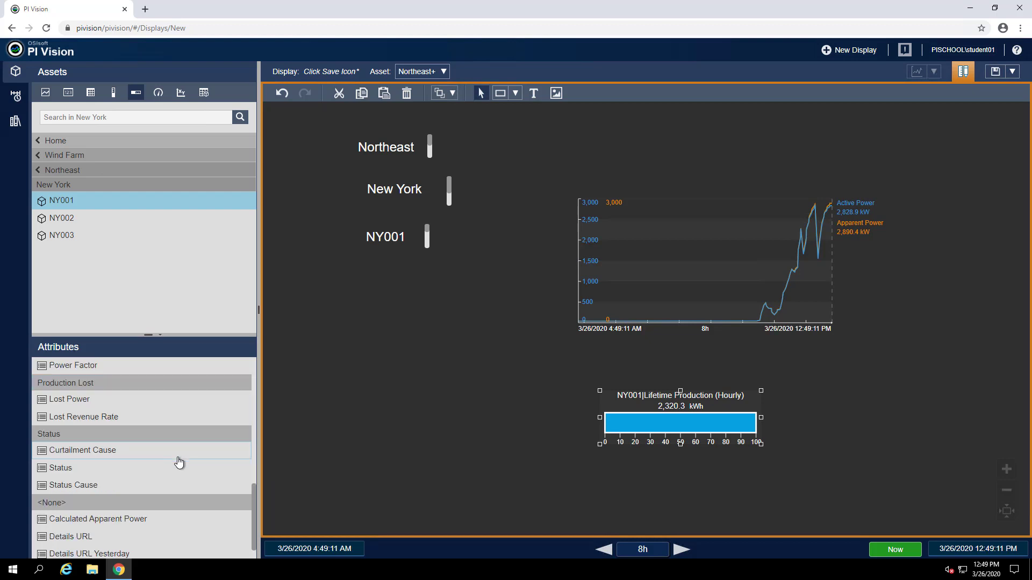
{"action": "scroll", "coordinate": [179, 462], "scroll_direction": "up", "scroll_amount": 9}
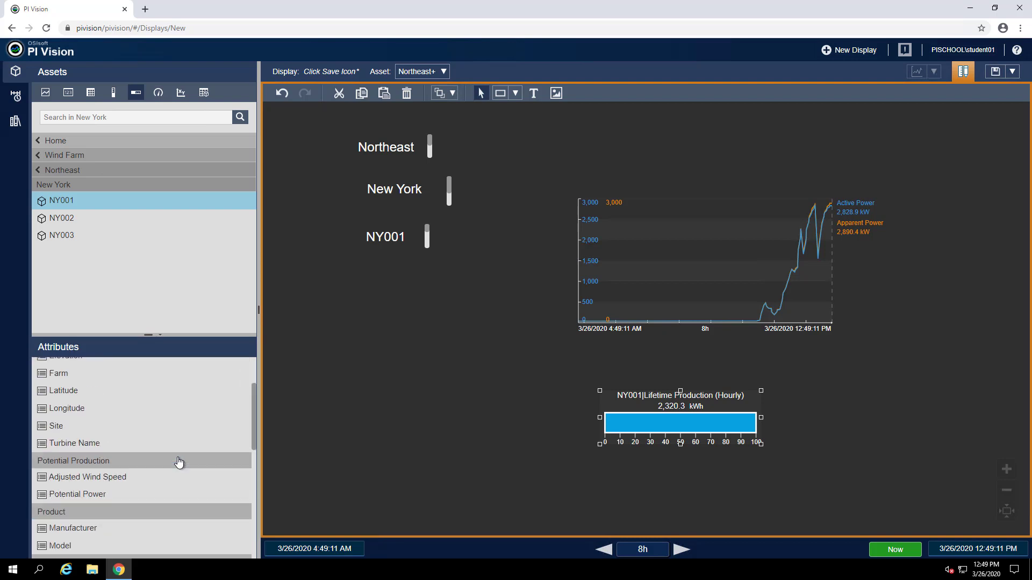
{"action": "left_click", "coordinate": [92, 465]}
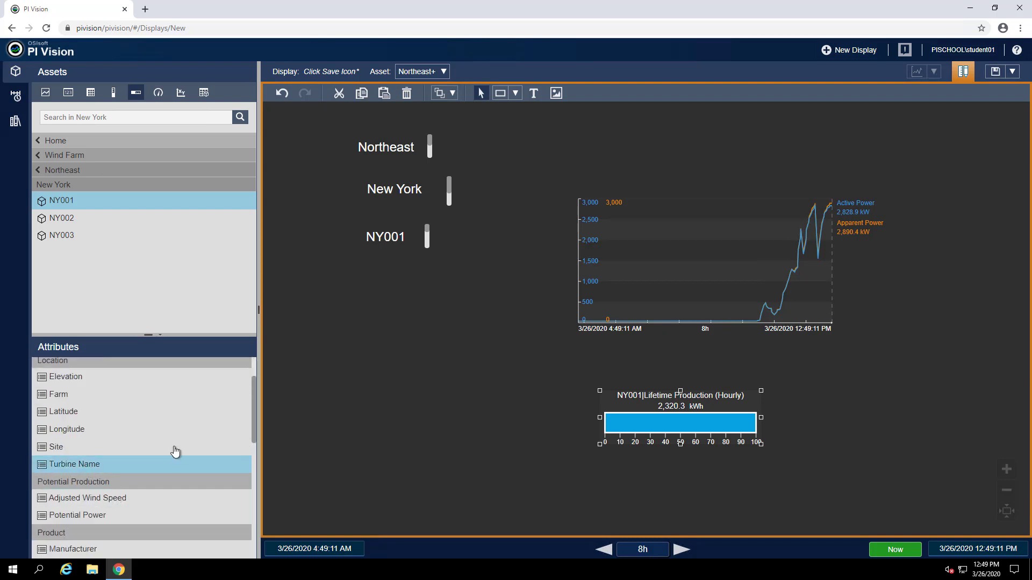
{"action": "left_click", "coordinate": [67, 96]}
{"action": "left_click_drag", "start_coordinate": [102, 465], "coordinate": [688, 139]}
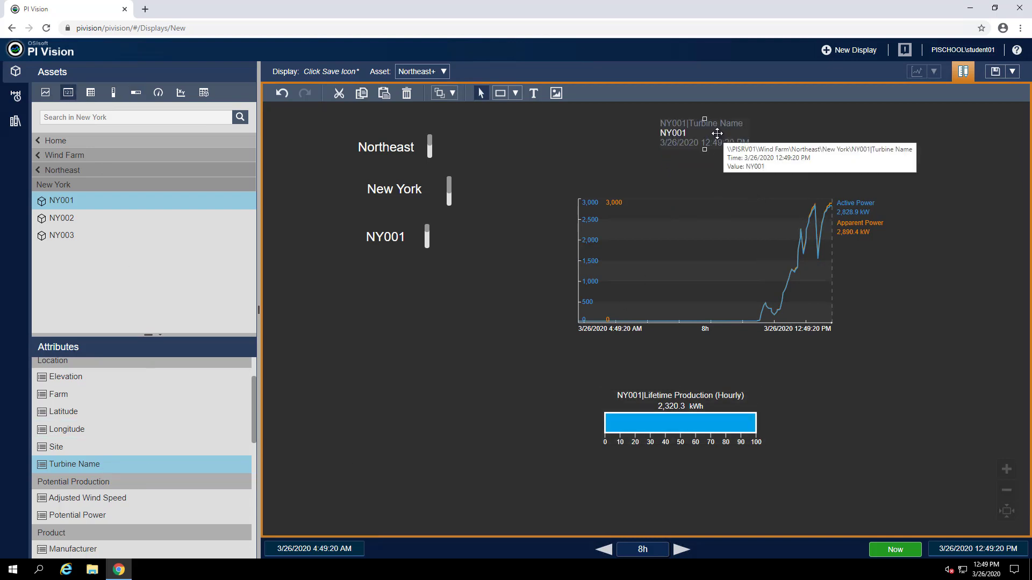
Hide the label, units and timestamp of the turbine name symbol above the trend.
{"action": "right_click", "coordinate": [718, 137]}
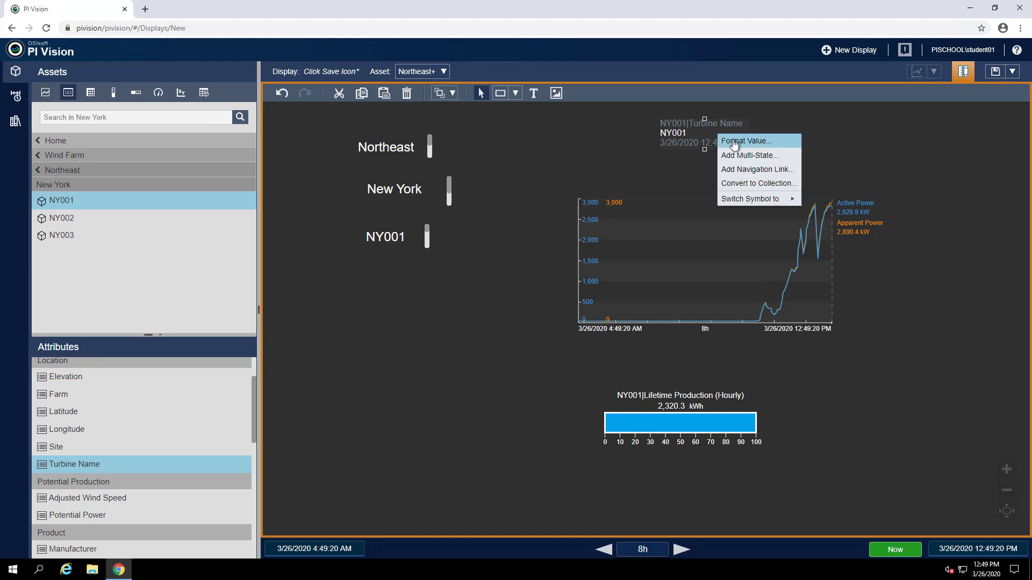
{"action": "left_click", "coordinate": [731, 140]}
{"action": "left_click", "coordinate": [908, 286]}
{"action": "left_click", "coordinate": [900, 308]}
{"action": "left_click", "coordinate": [900, 328]}
{"action": "left_click", "coordinate": [901, 347]}
{"action": "left_click", "coordinate": [824, 427]}
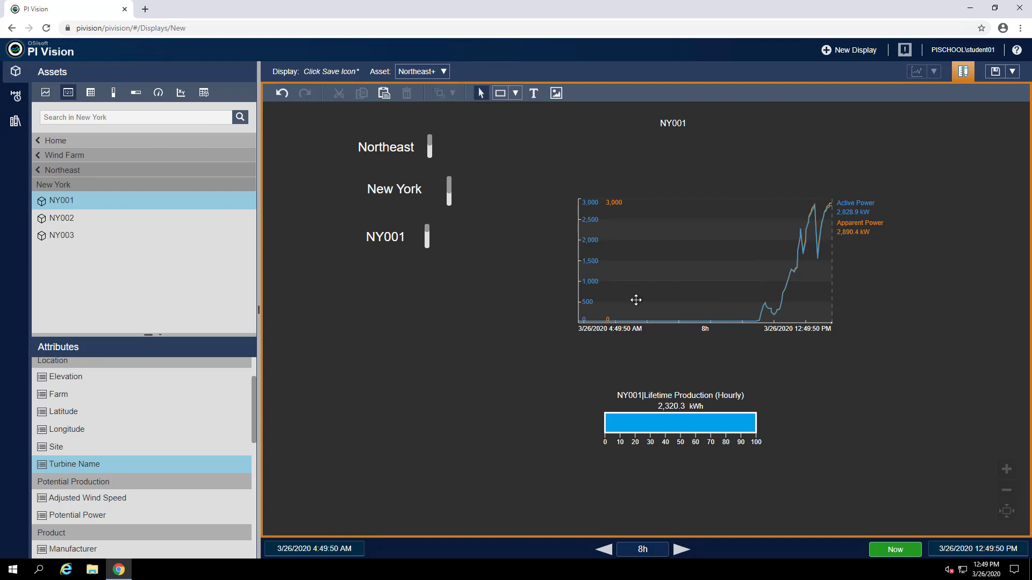
Add a navigation link to the value inside the Northeast collection that changes the current display's context, using the current asset as root.
{"action": "left_click", "coordinate": [392, 149]}
{"action": "right_click", "coordinate": [392, 149]}
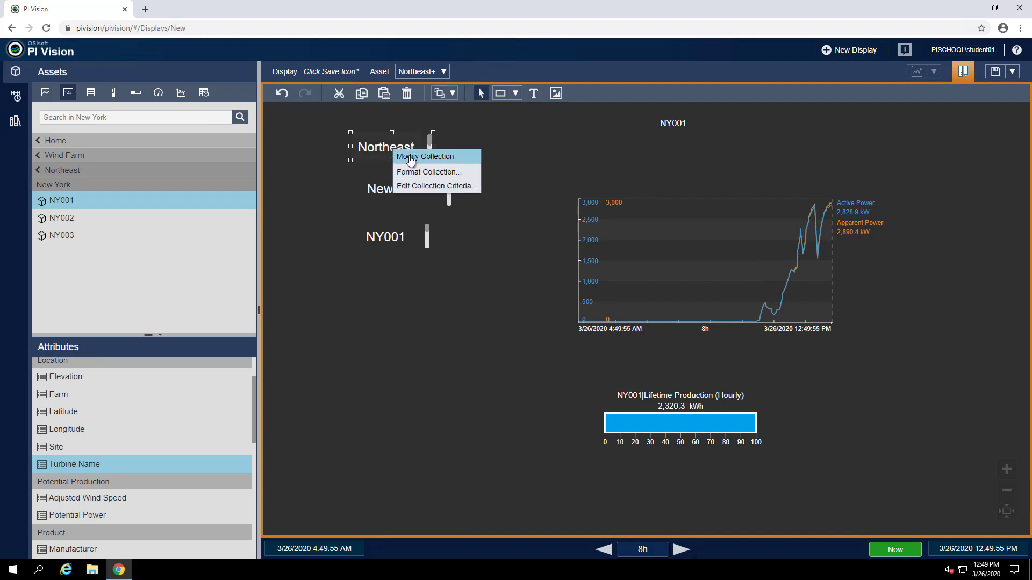
{"action": "left_click", "coordinate": [410, 156]}
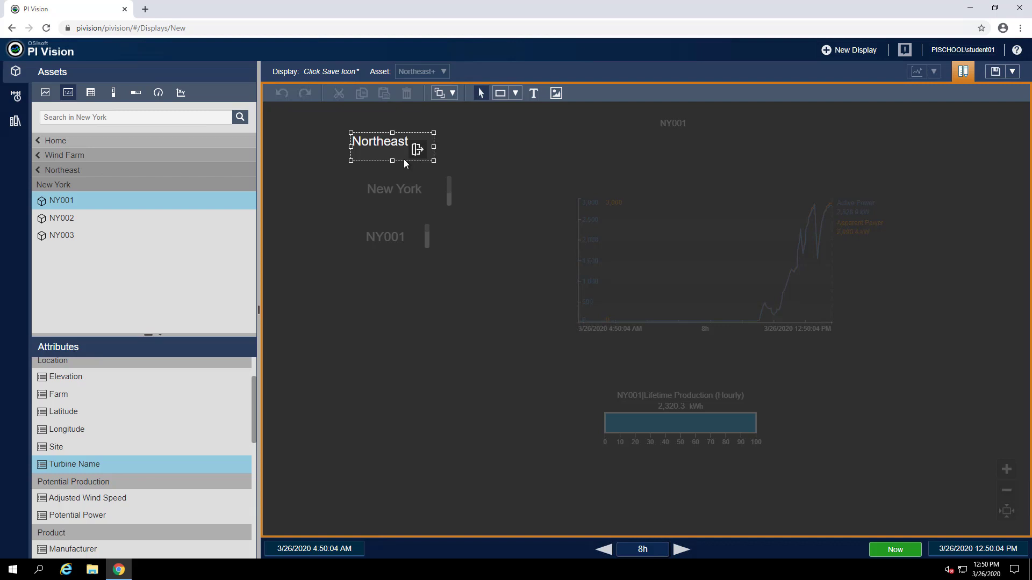
{"action": "right_click", "coordinate": [384, 142]}
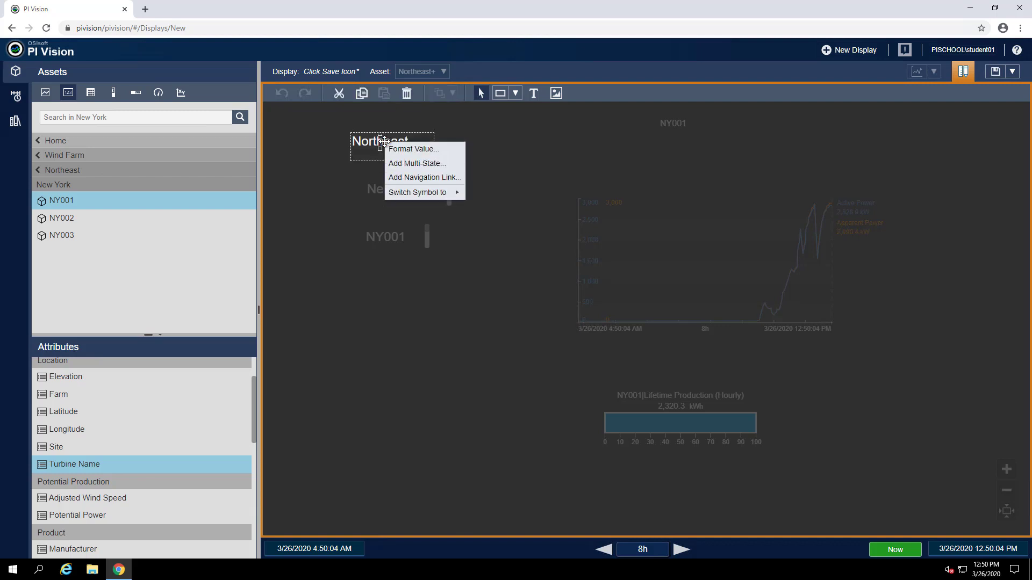
{"action": "left_click", "coordinate": [415, 178]}
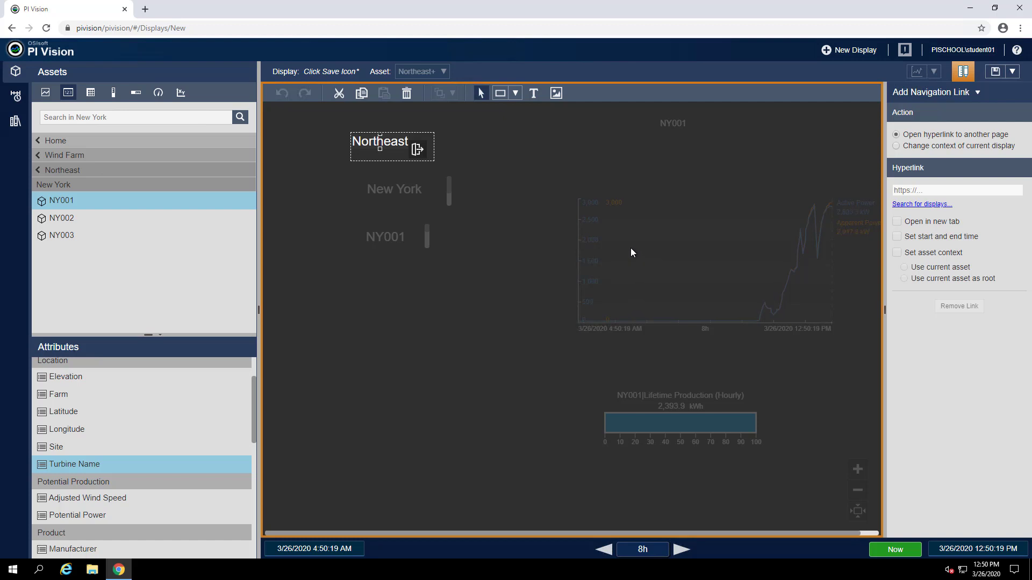
{"action": "left_click", "coordinate": [896, 146]}
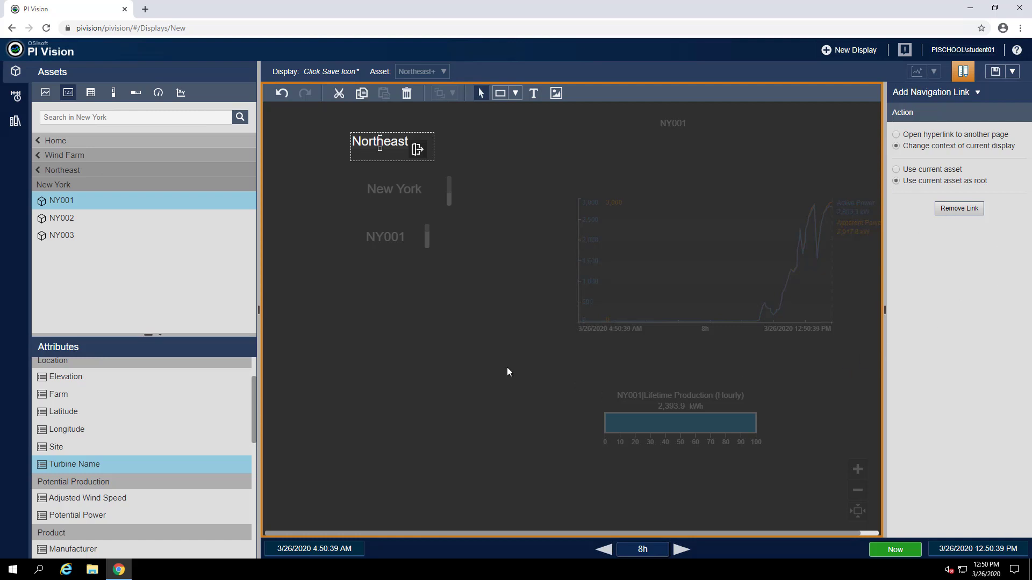
{"action": "left_click", "coordinate": [502, 350]}
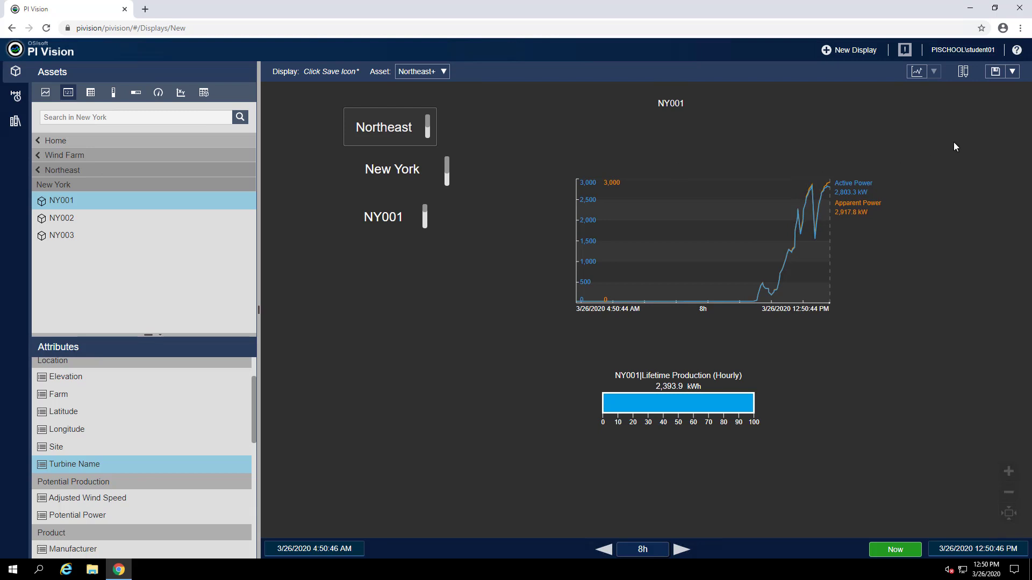
Return to design mode and give the value inside the New York collection a link changing the current display's context, using the current asset as root.
{"action": "left_click", "coordinate": [963, 73]}
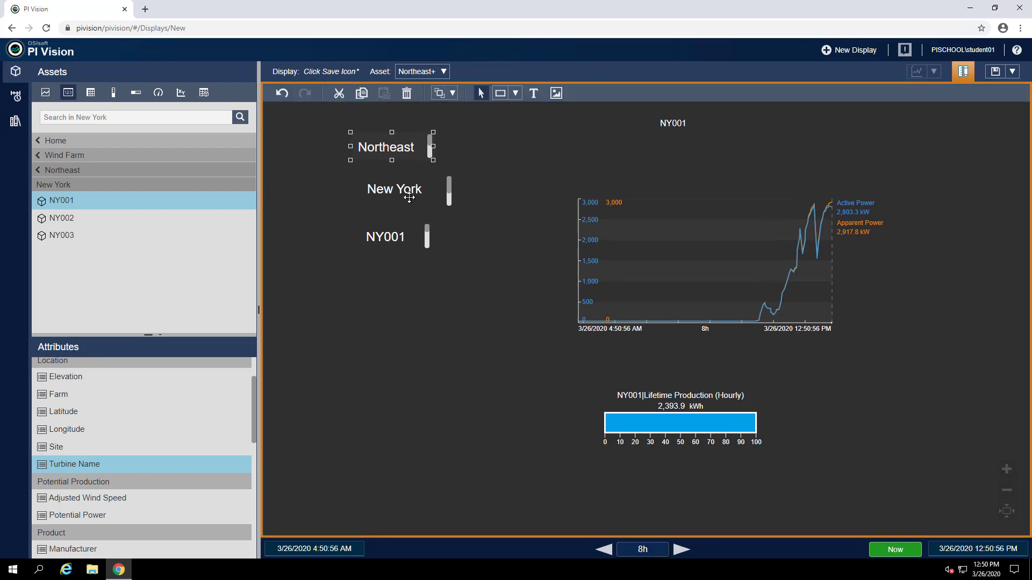
{"action": "mouse_move", "coordinate": [421, 191]}
{"action": "left_click", "coordinate": [399, 190]}
{"action": "right_click", "coordinate": [399, 190]}
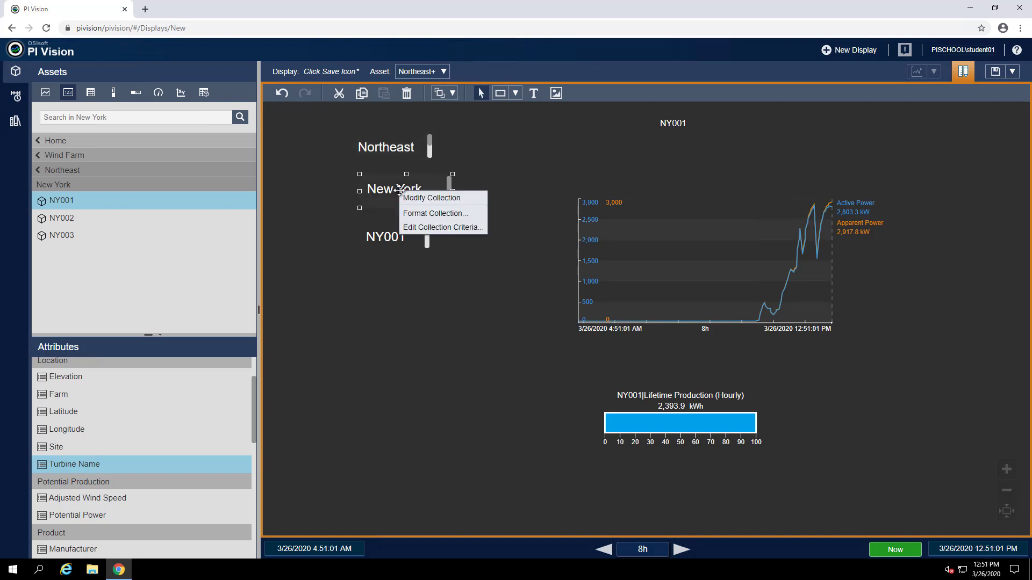
{"action": "left_click", "coordinate": [417, 203]}
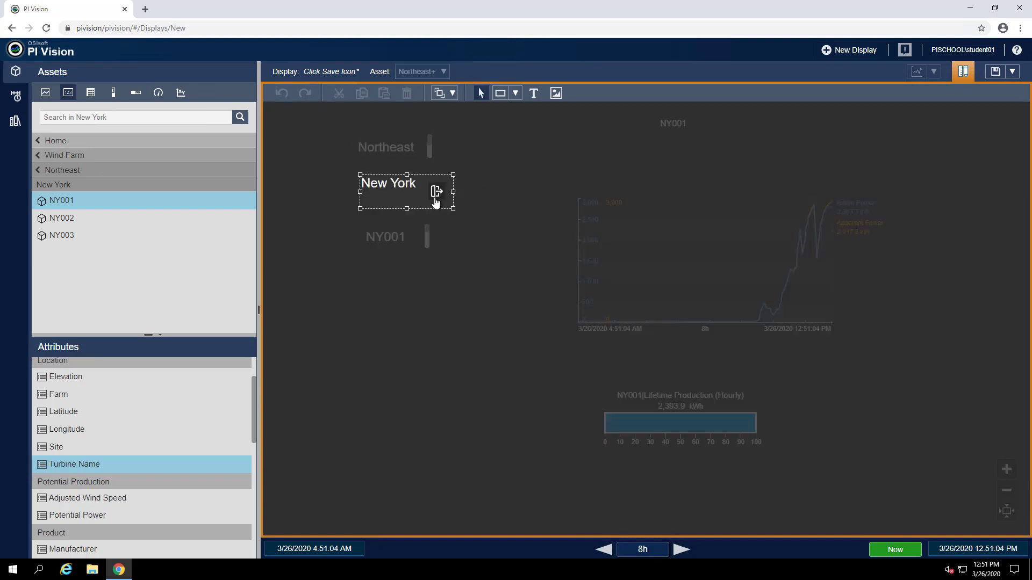
{"action": "right_click", "coordinate": [395, 182]}
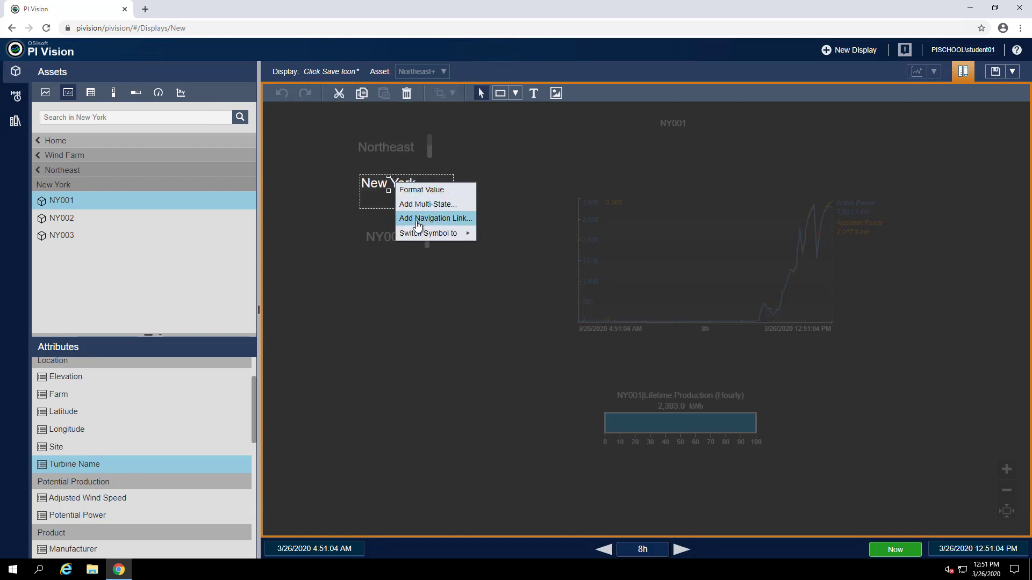
{"action": "left_click", "coordinate": [424, 218]}
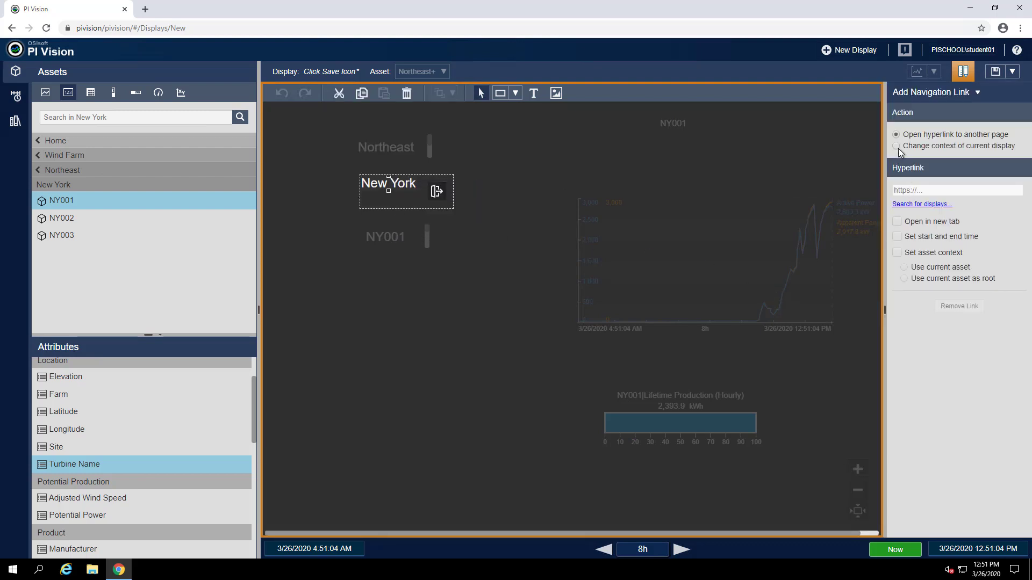
{"action": "left_click", "coordinate": [896, 147]}
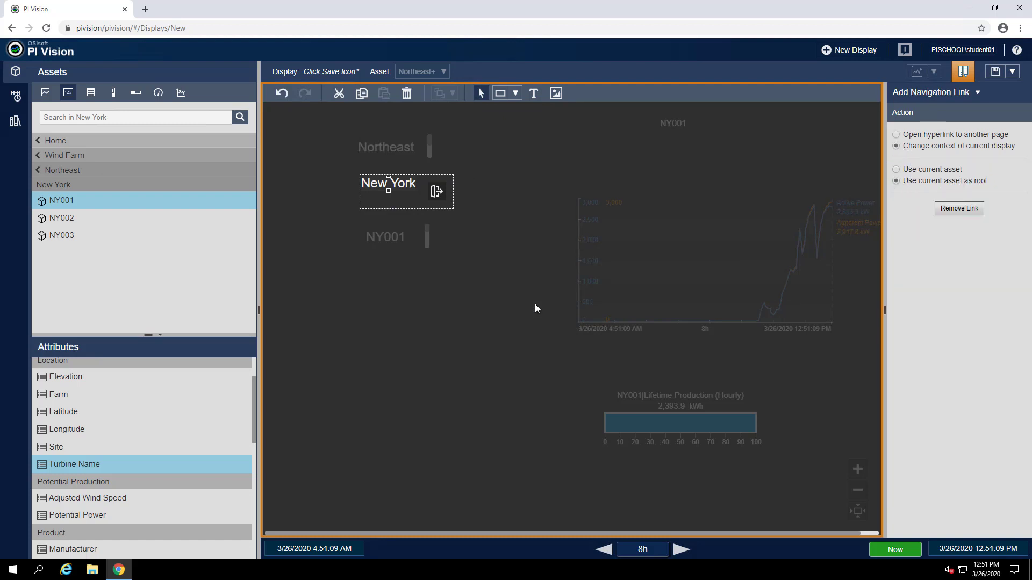
Finish modifying the New York collection and open the NY001 turbine collection for modification in design mode.
{"action": "left_click", "coordinate": [456, 260]}
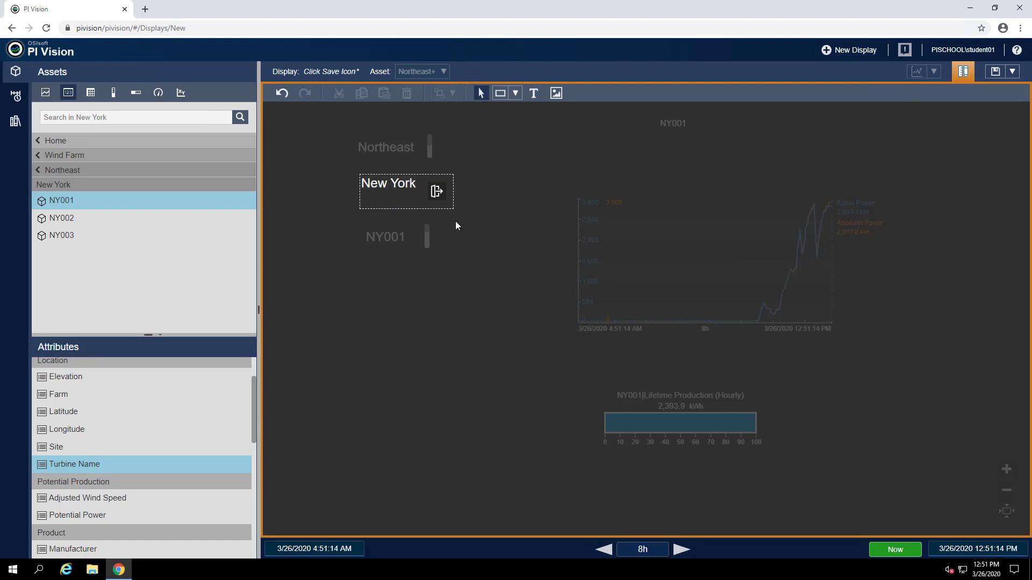
{"action": "left_click", "coordinate": [436, 191]}
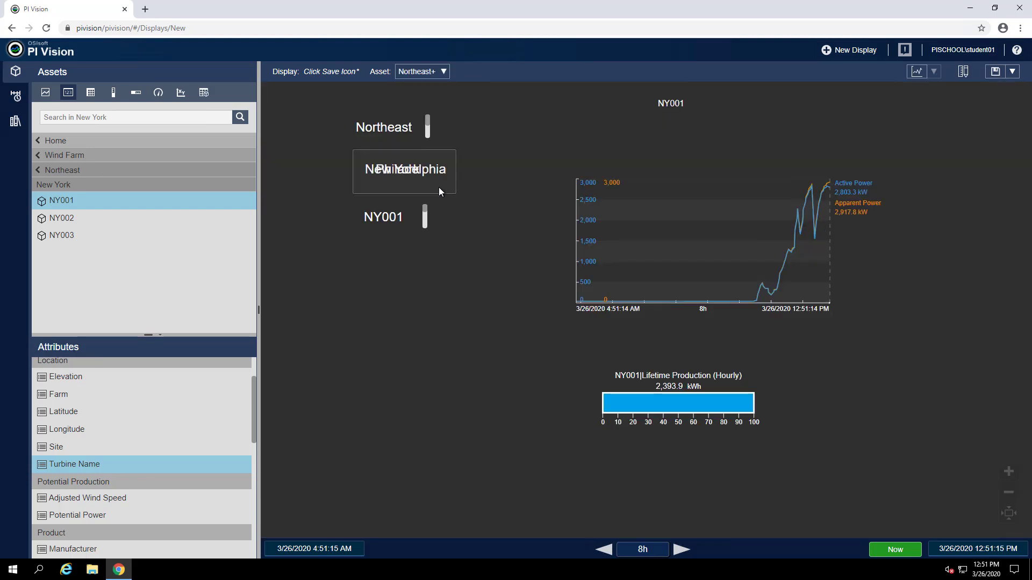
{"action": "left_click", "coordinate": [963, 71]}
{"action": "left_click", "coordinate": [396, 237]}
{"action": "right_click", "coordinate": [396, 237]}
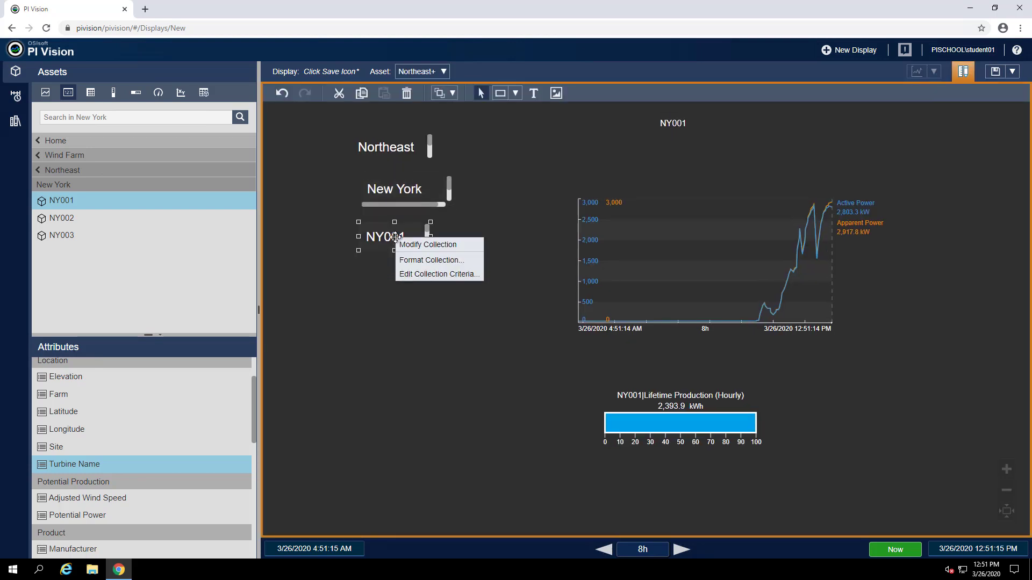
{"action": "left_click", "coordinate": [418, 246]}
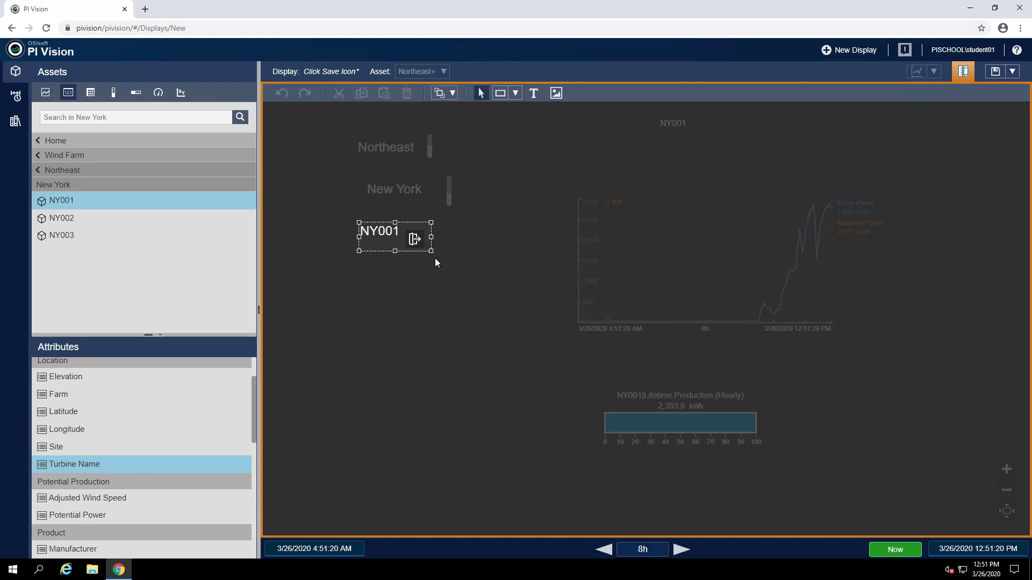
Give the value inside the NY001 collection a navigation link changing the current display's context, using the current asset, and leave design mode.
{"action": "left_click", "coordinate": [374, 235]}
{"action": "right_click", "coordinate": [375, 235]}
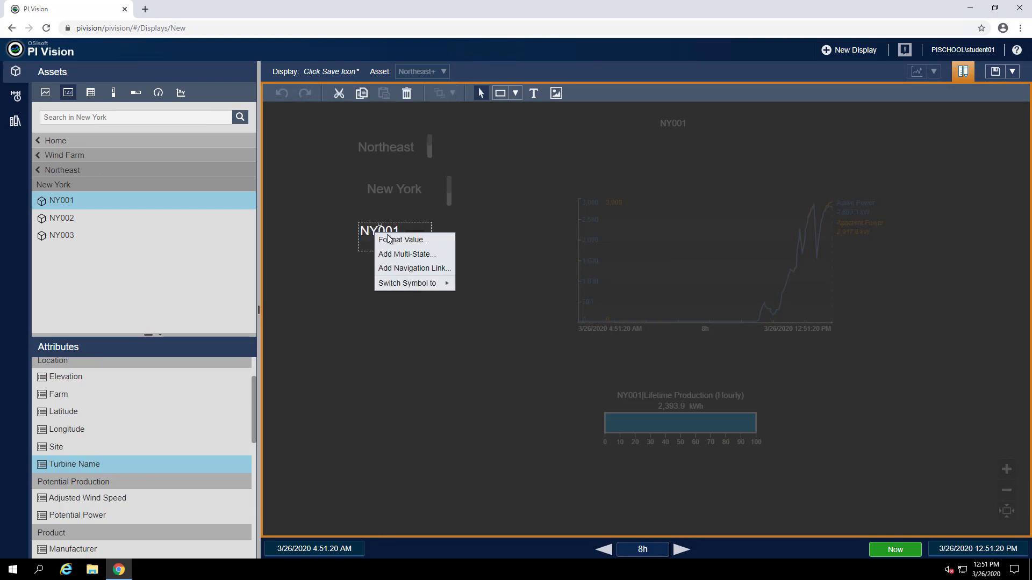
{"action": "left_click", "coordinate": [401, 270]}
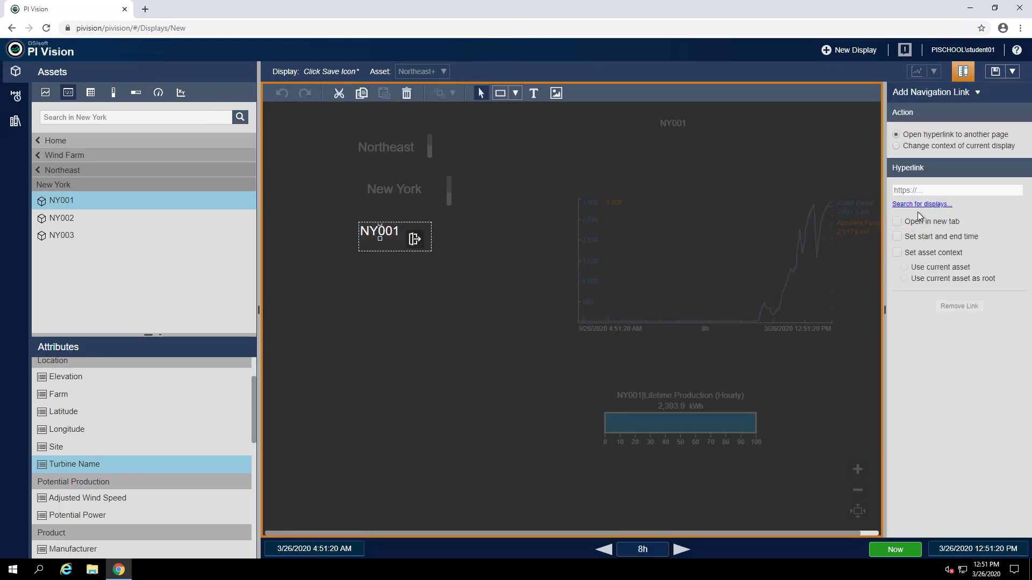
{"action": "left_click", "coordinate": [897, 147]}
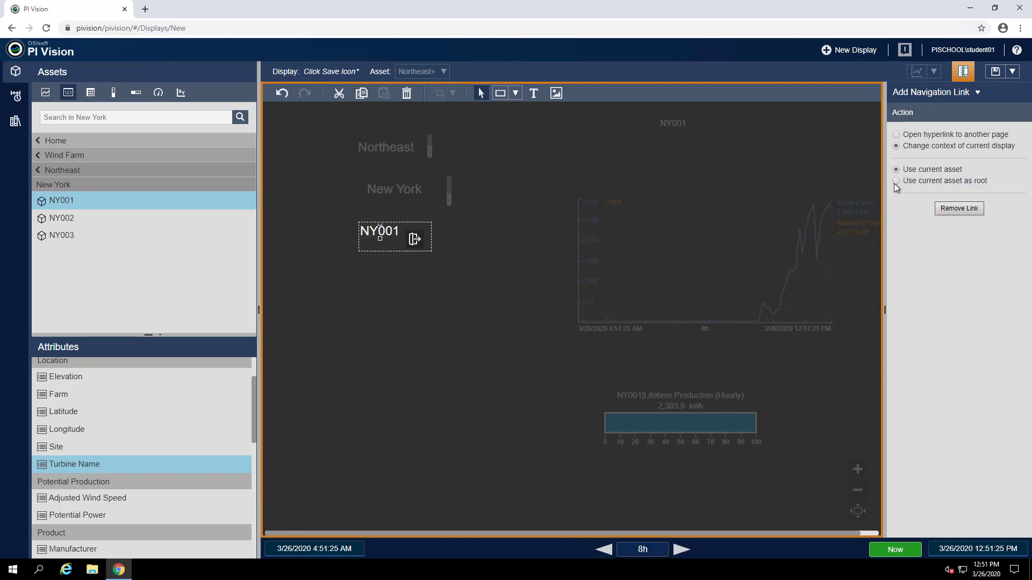
{"action": "left_click", "coordinate": [461, 262]}
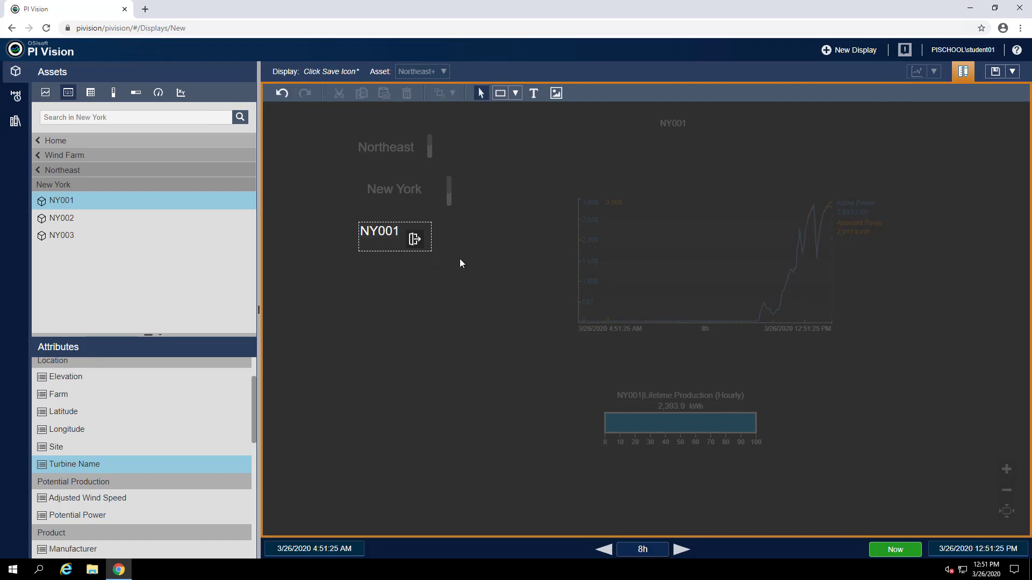
{"action": "left_click", "coordinate": [417, 241]}
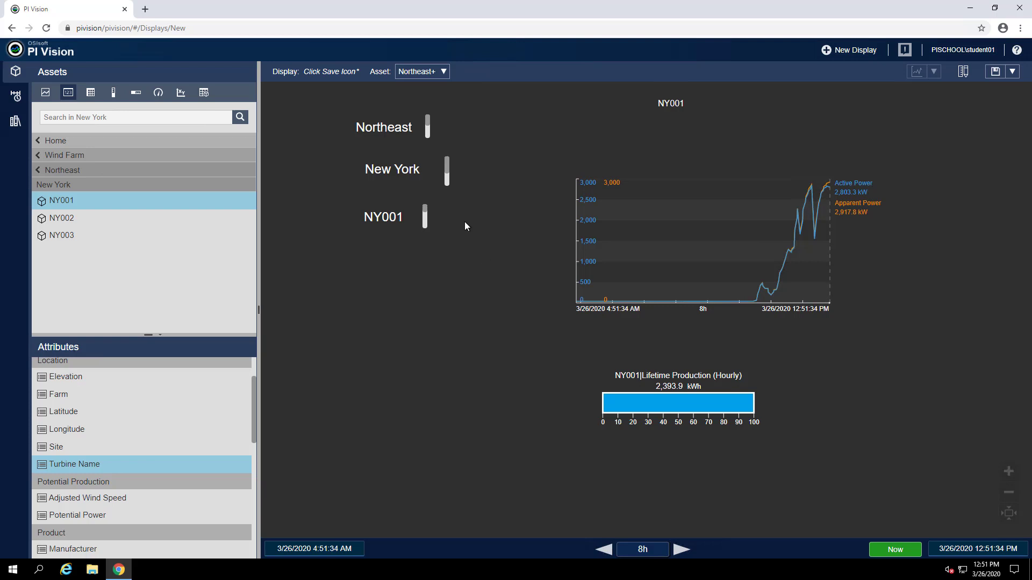
Use the collection links to switch the display to region Scirocco, farm Talavera and turbine RB003.
{"action": "left_click", "coordinate": [381, 131]}
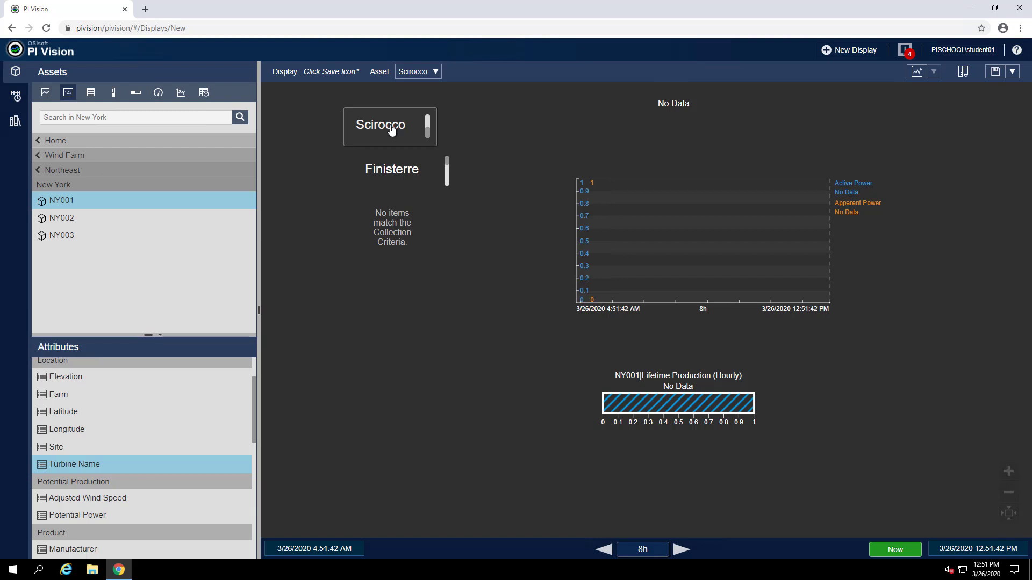
{"action": "mouse_move", "coordinate": [404, 177]}
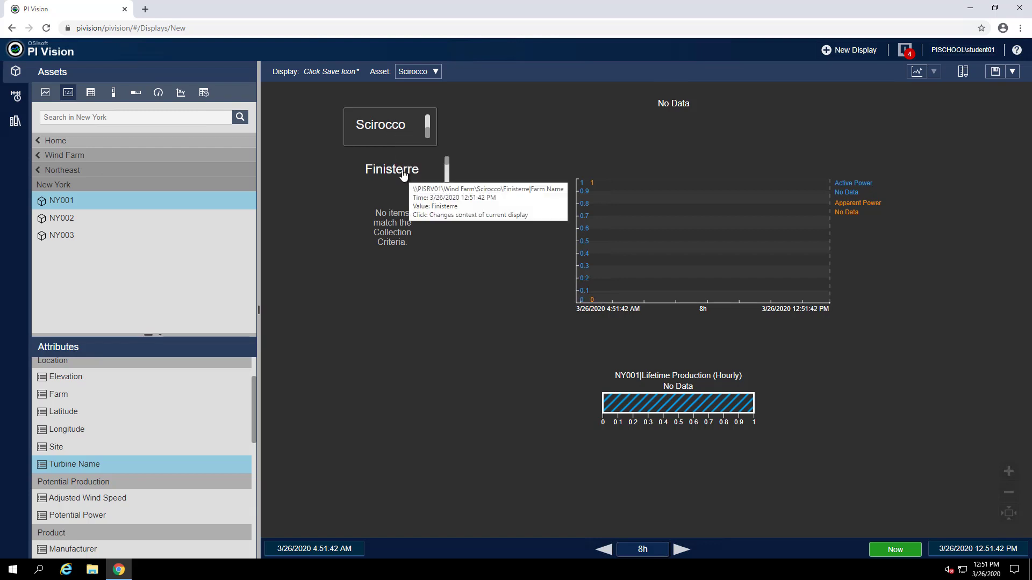
{"action": "scroll", "coordinate": [405, 176], "scroll_direction": "down", "scroll_amount": 2}
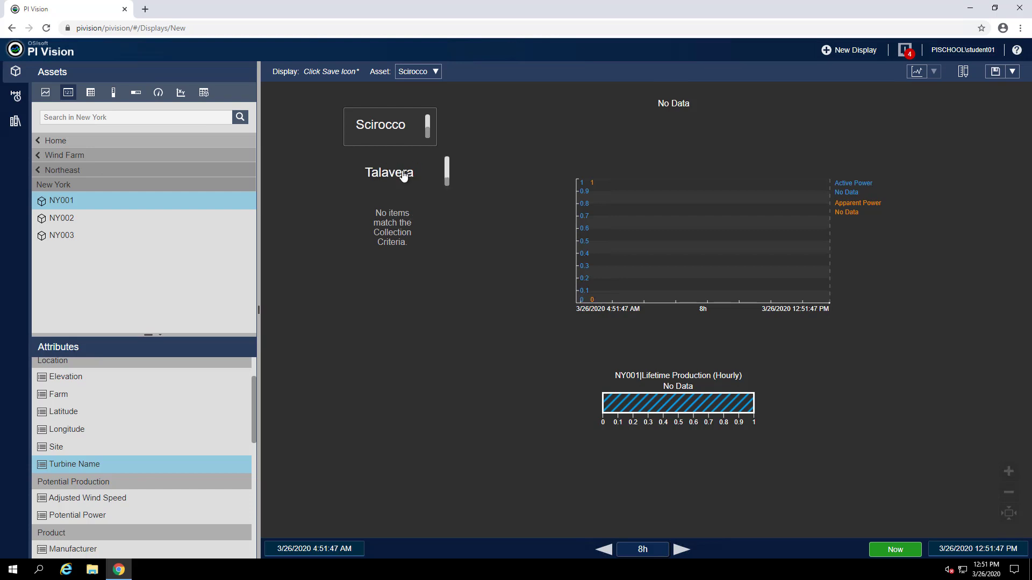
{"action": "left_click", "coordinate": [404, 176]}
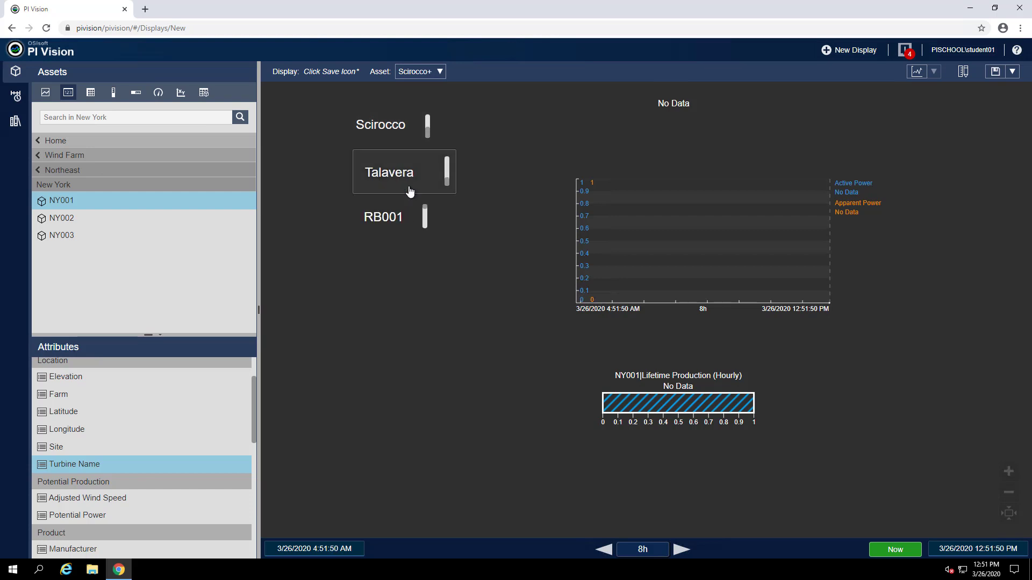
{"action": "mouse_move", "coordinate": [391, 226]}
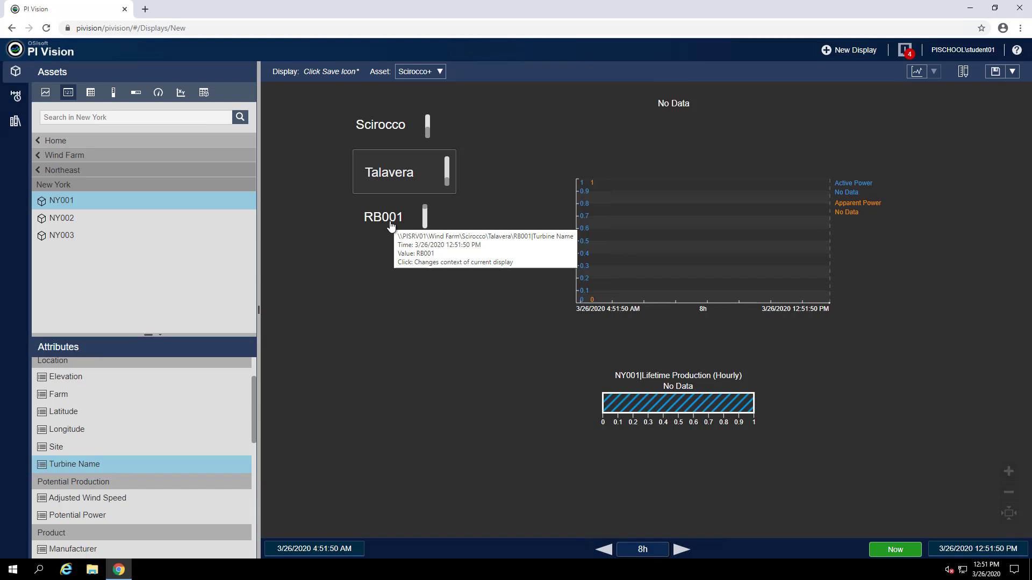
{"action": "scroll", "coordinate": [392, 225], "scroll_direction": "down", "scroll_amount": 2}
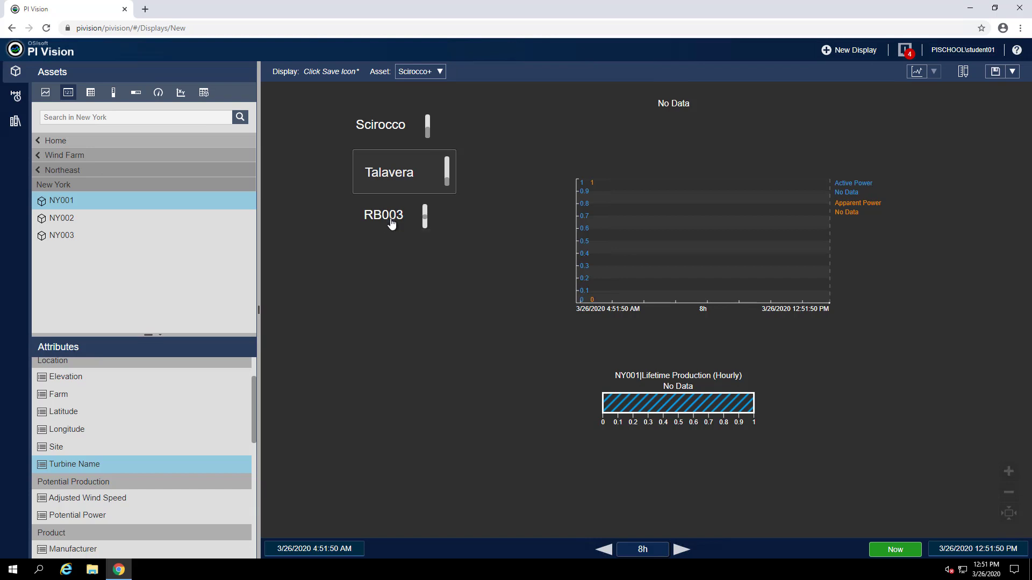
{"action": "left_click", "coordinate": [391, 225]}
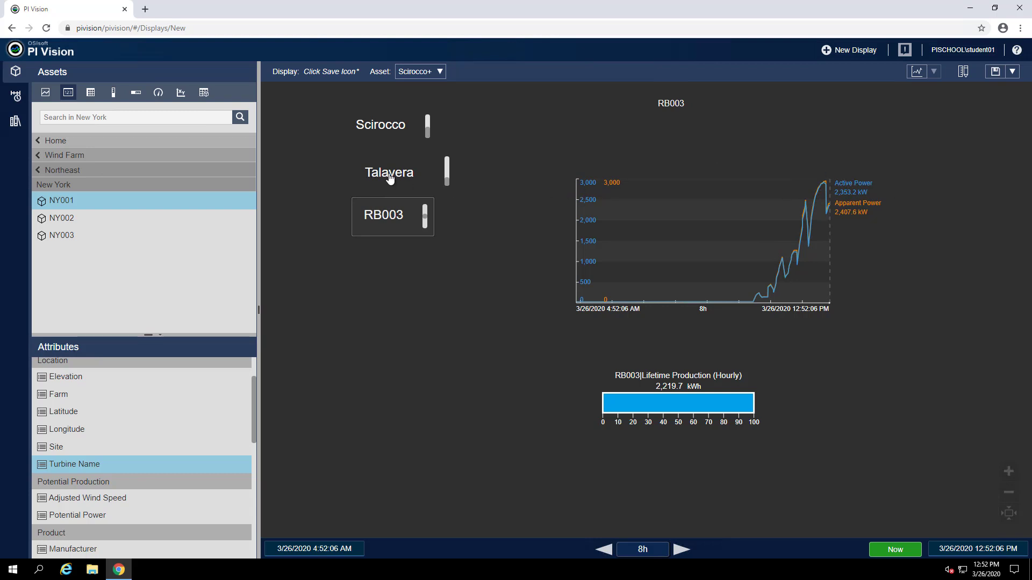
{"action": "mouse_move", "coordinate": [389, 178]}
Return to design mode and left-align the region, farm and turbine collections.
{"action": "left_click", "coordinate": [963, 71]}
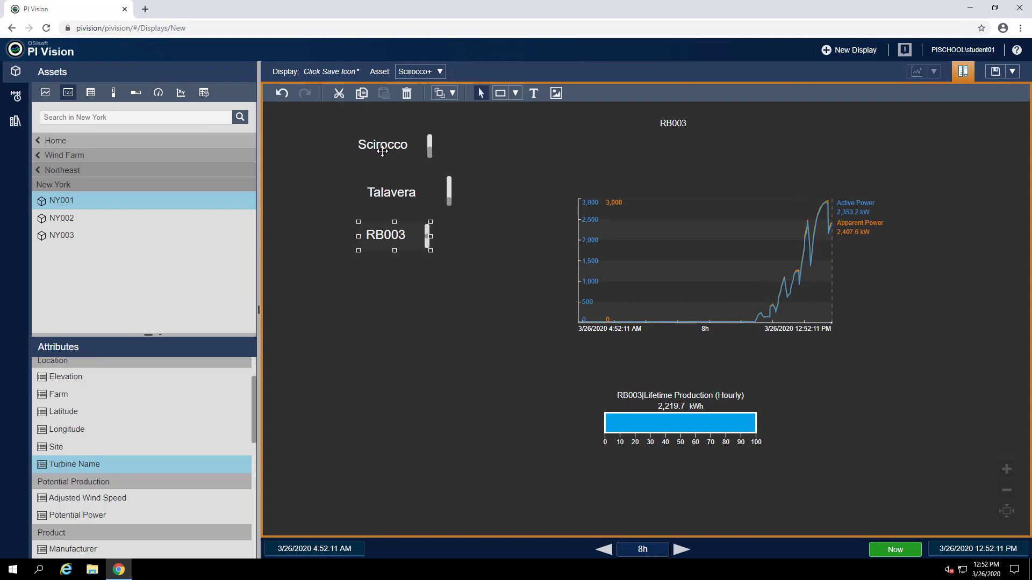
{"action": "left_click", "coordinate": [382, 161]}
{"action": "left_click", "coordinate": [382, 188], "text": "ctrl"}
{"action": "left_click", "coordinate": [383, 230], "text": "ctrl"}
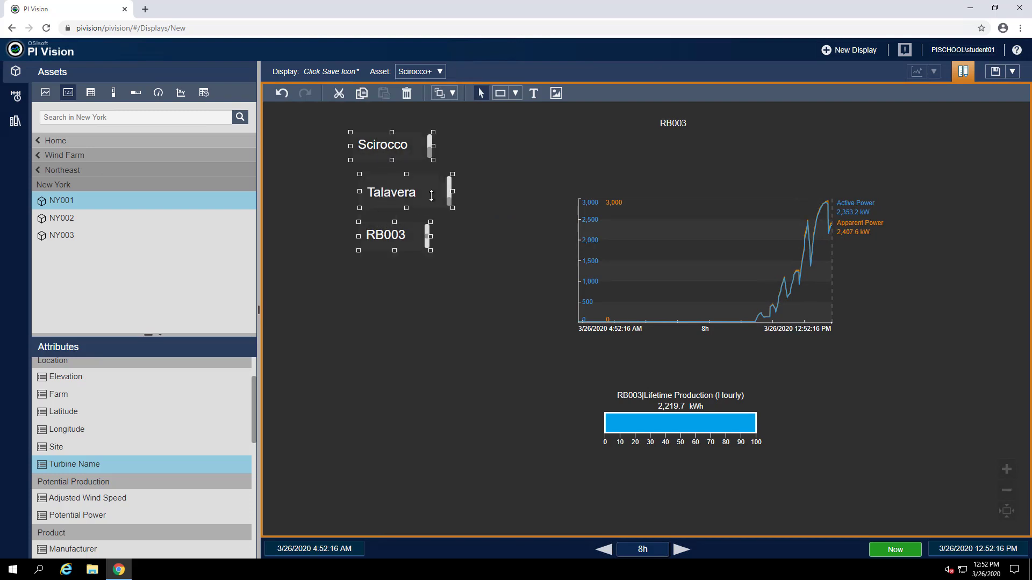
{"action": "left_click", "coordinate": [446, 93]}
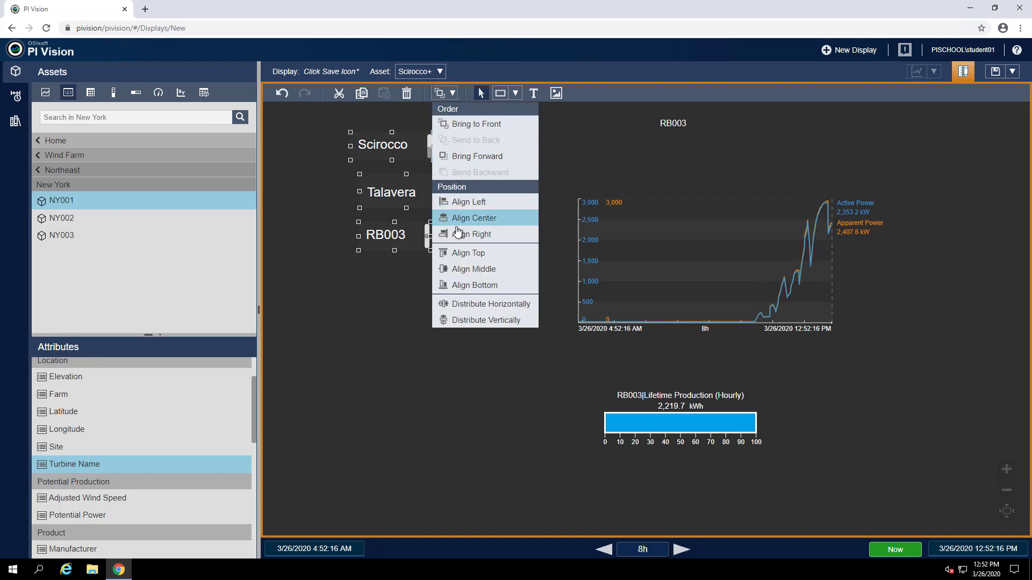
{"action": "left_click", "coordinate": [449, 203]}
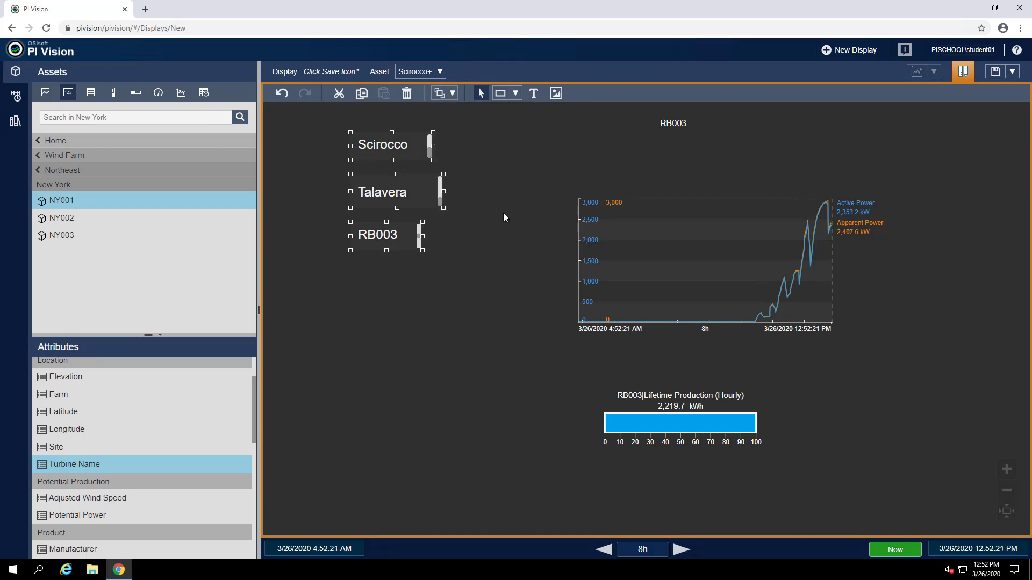
{"action": "left_click", "coordinate": [506, 254]}
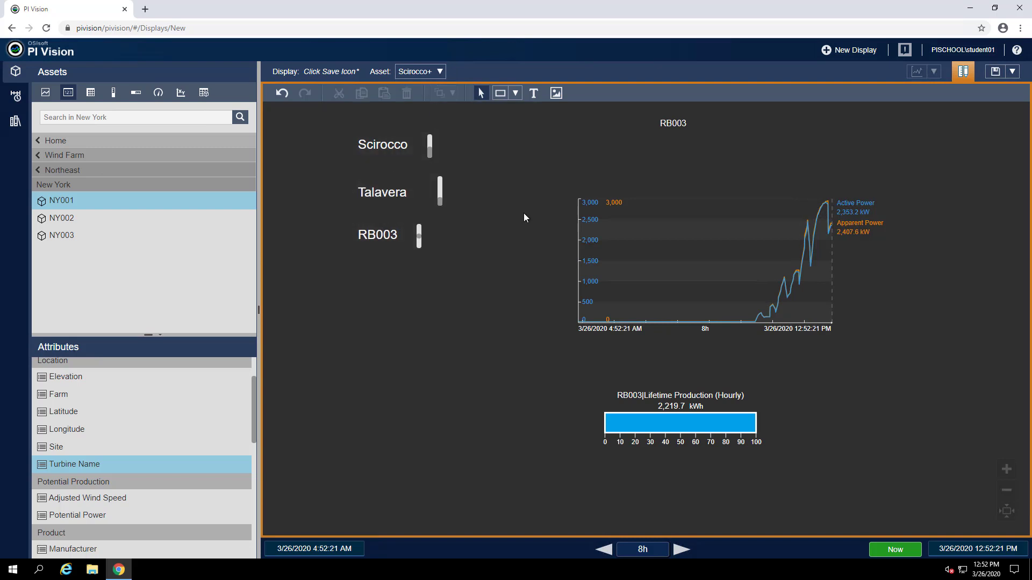
Add a text label reading "Region" beside the Scirocco collection.
{"action": "left_click", "coordinate": [533, 94]}
{"action": "left_click", "coordinate": [277, 135]}
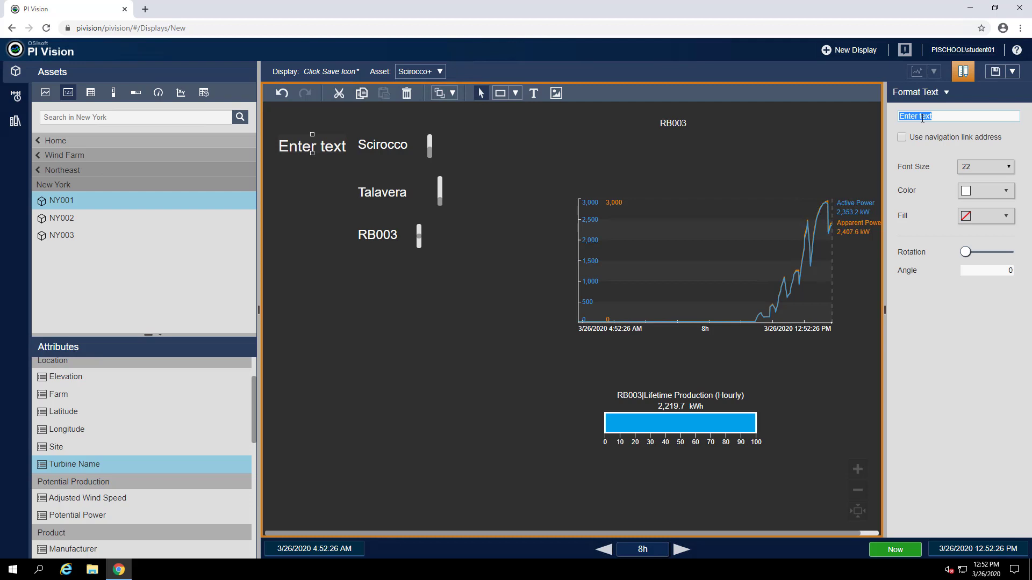
{"action": "type", "text": "Region"}
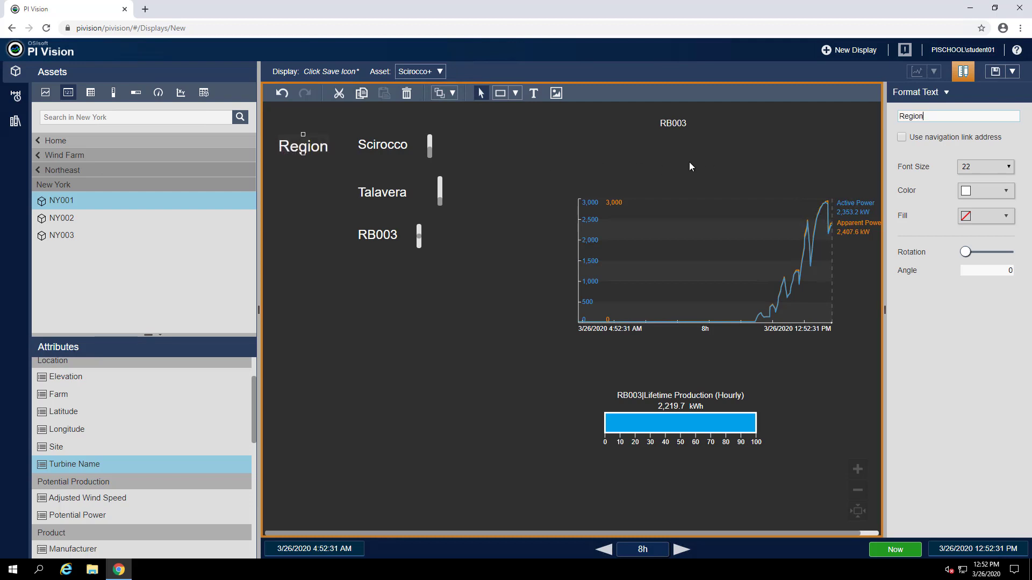
{"action": "left_click", "coordinate": [552, 163]}
{"action": "left_click_drag", "start_coordinate": [302, 144], "coordinate": [300, 141]}
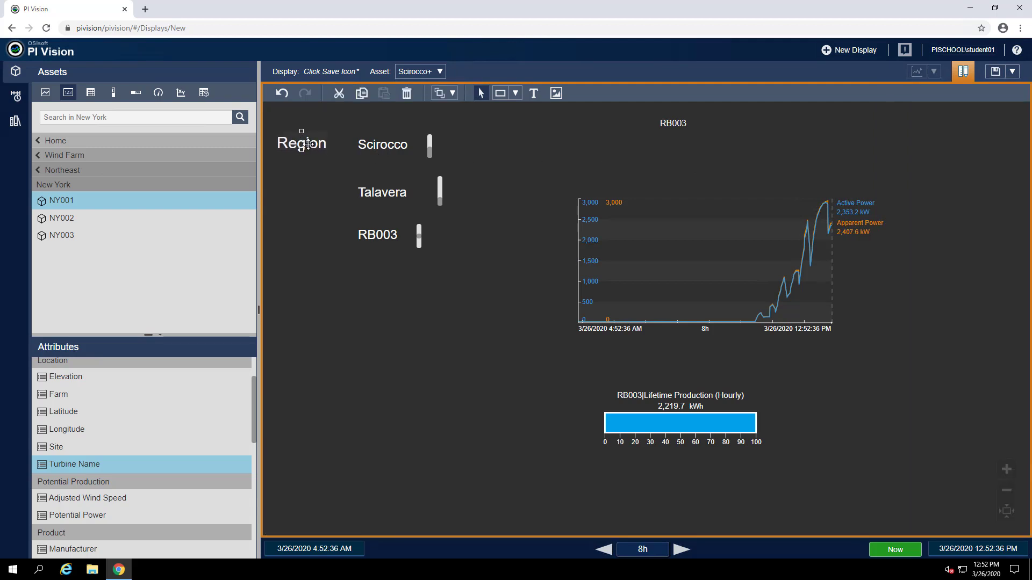
Copy the Region label twice, placing the copies beside the Talavera and RB003 collections.
{"action": "key", "text": "ctrl+c"}
{"action": "key", "text": "ctrl+v"}
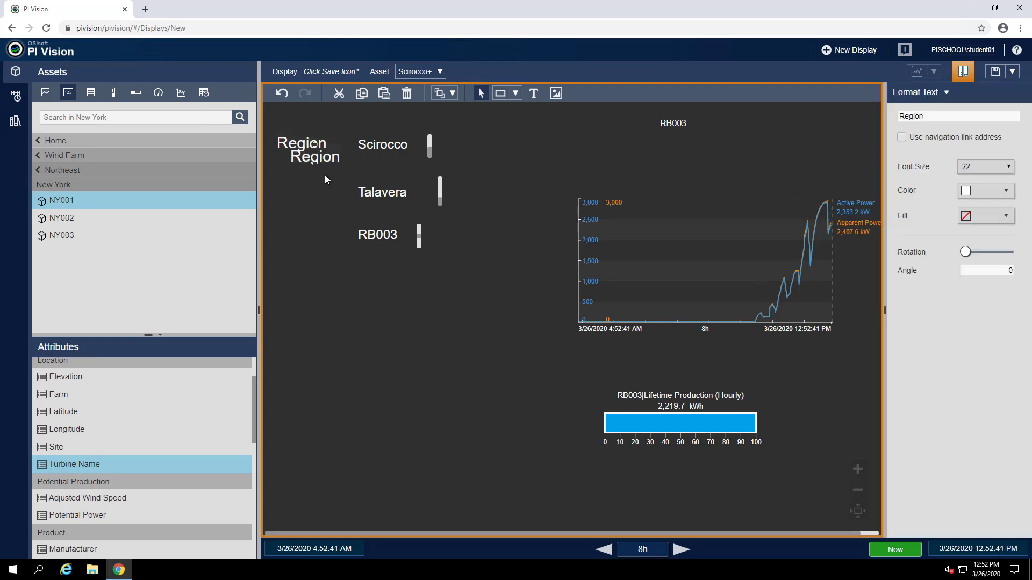
{"action": "left_click_drag", "start_coordinate": [322, 158], "coordinate": [306, 238]}
{"action": "key", "text": "ctrl+v"}
{"action": "left_click", "coordinate": [306, 194]}
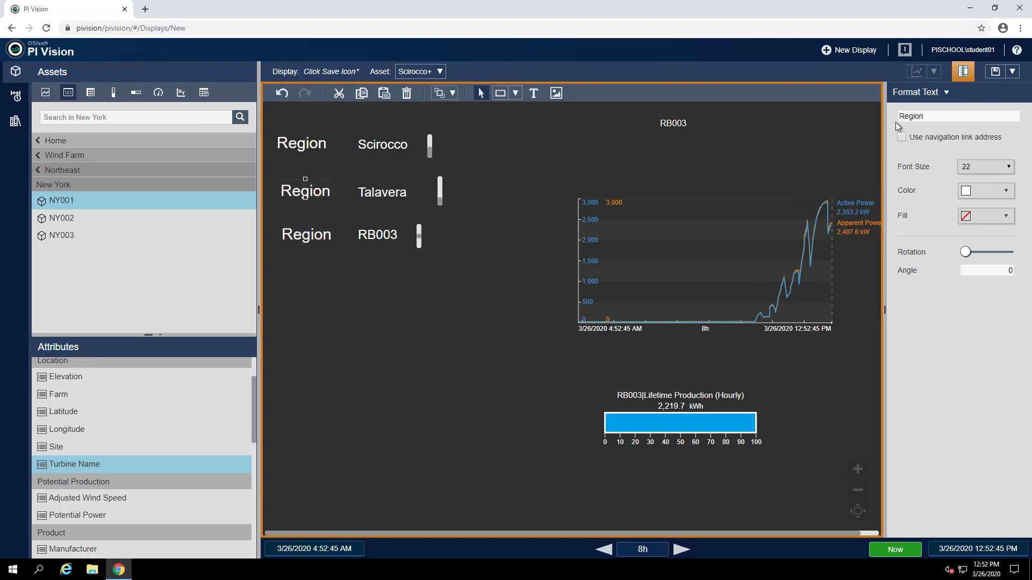
Change the label beside the Talavera collection to "Farm" and the one beside the RB003 collection to "Turbine".
{"action": "left_click_drag", "start_coordinate": [938, 115], "coordinate": [888, 114]}
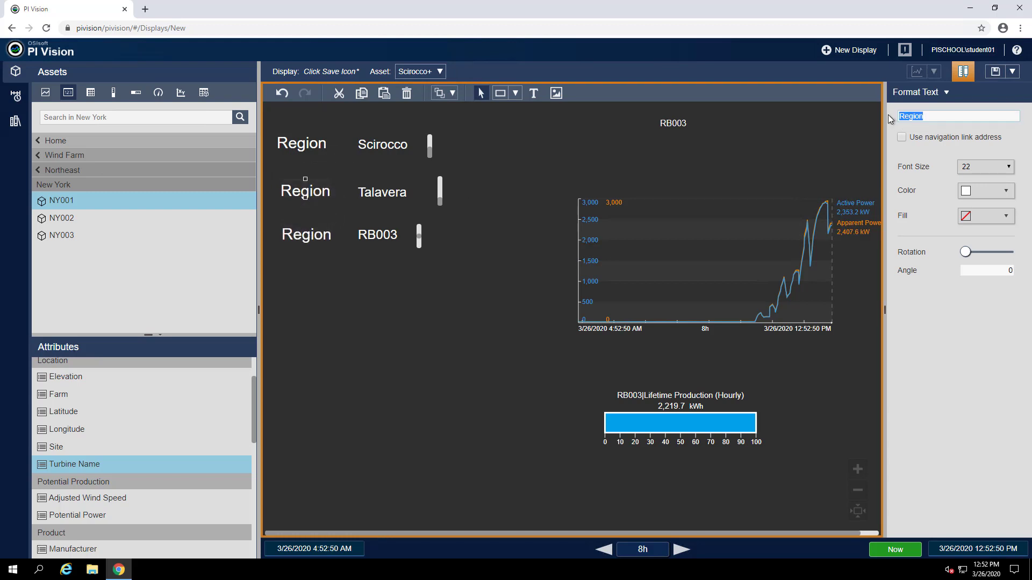
{"action": "type", "text": "Farm"}
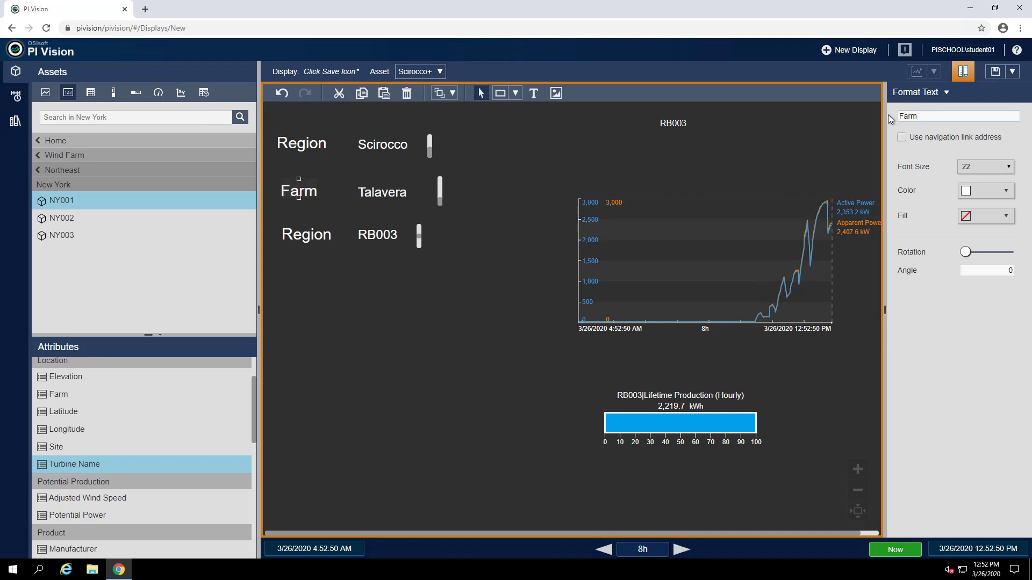
{"action": "left_click", "coordinate": [304, 236]}
{"action": "left_click_drag", "start_coordinate": [938, 116], "coordinate": [900, 118]}
{"action": "type", "text": "Turbine"}
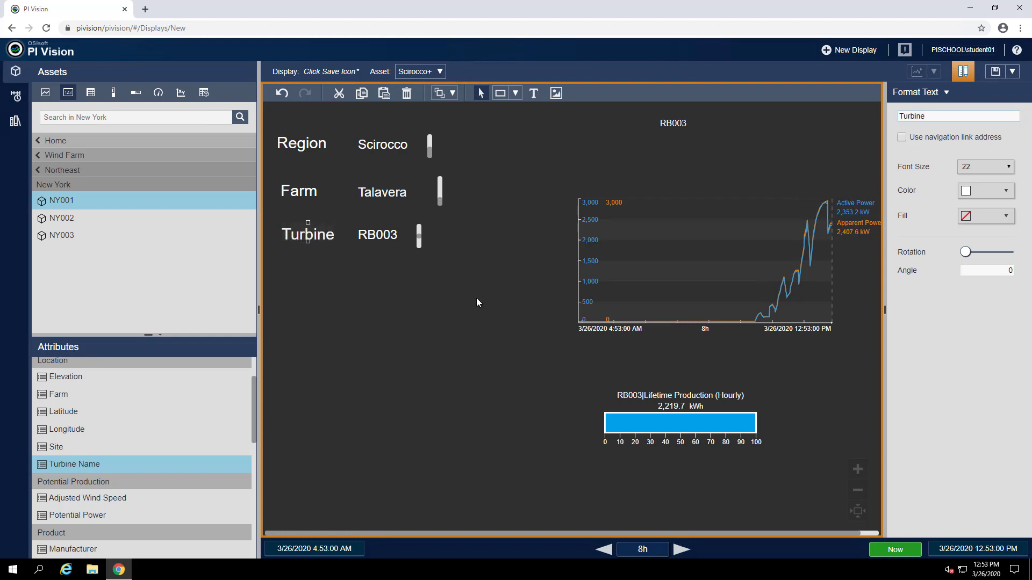
{"action": "left_click", "coordinate": [476, 299]}
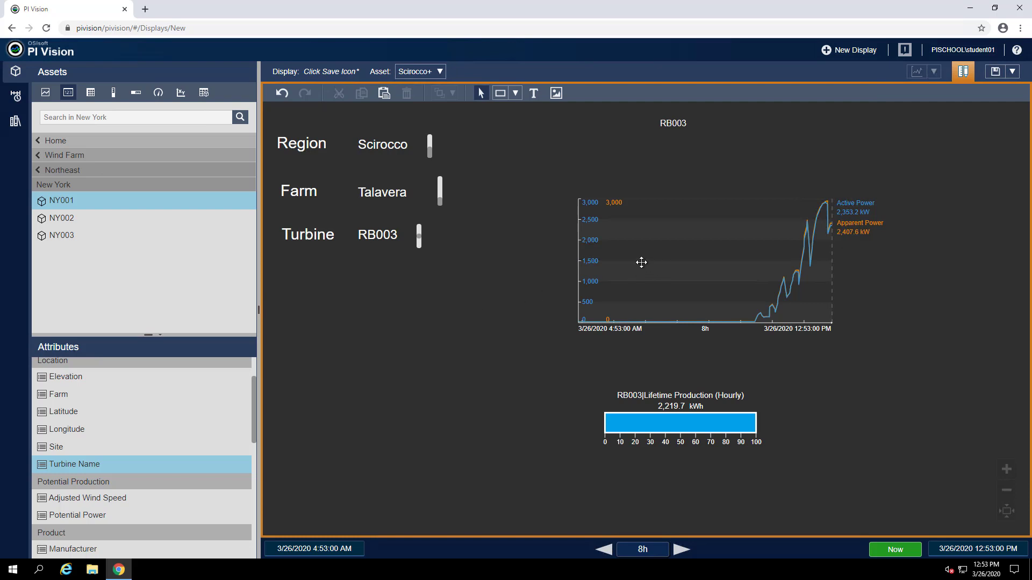
Move the trend and production gauge closer to the collections, and enlarge and center the turbine name above the trend.
{"action": "left_click_drag", "start_coordinate": [652, 267], "coordinate": [606, 250]}
{"action": "left_click_drag", "start_coordinate": [659, 411], "coordinate": [629, 378]}
{"action": "left_click", "coordinate": [673, 124]}
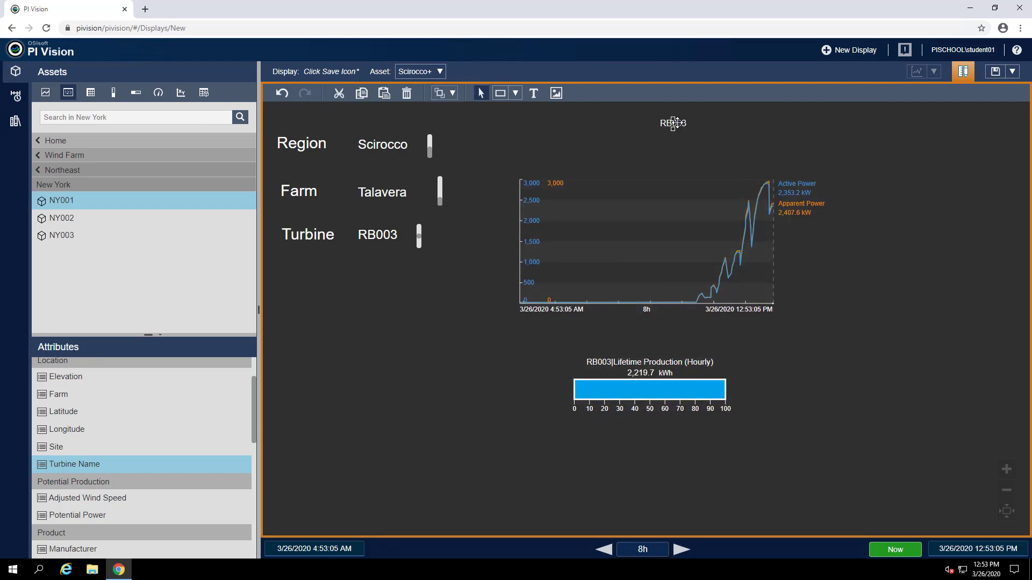
{"action": "left_click_drag", "start_coordinate": [673, 129], "coordinate": [644, 146]}
{"action": "left_click", "coordinate": [416, 383]}
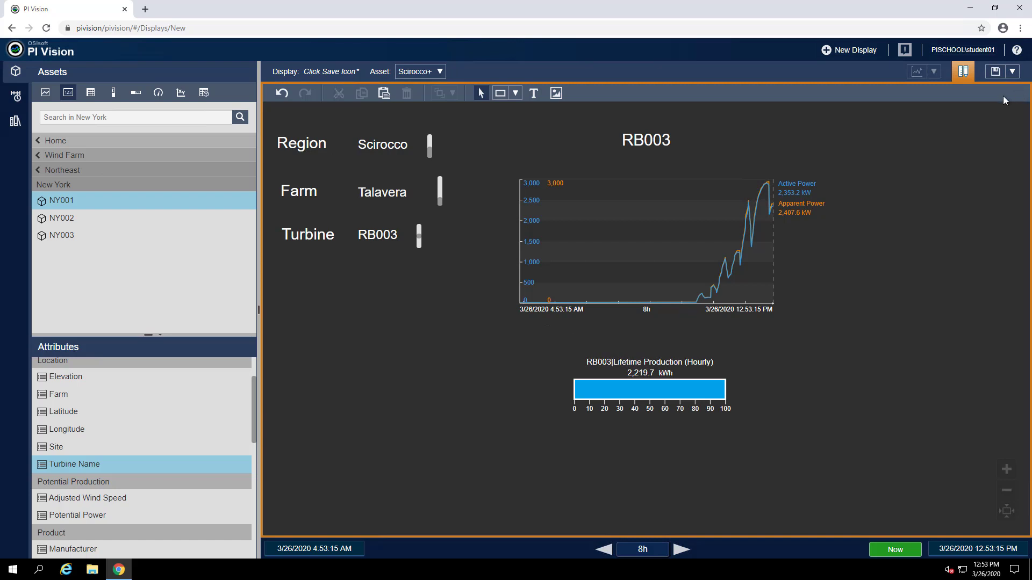
Save the display under the name "Windfarm Turbine Overview_MA".
{"action": "left_click", "coordinate": [1013, 75]}
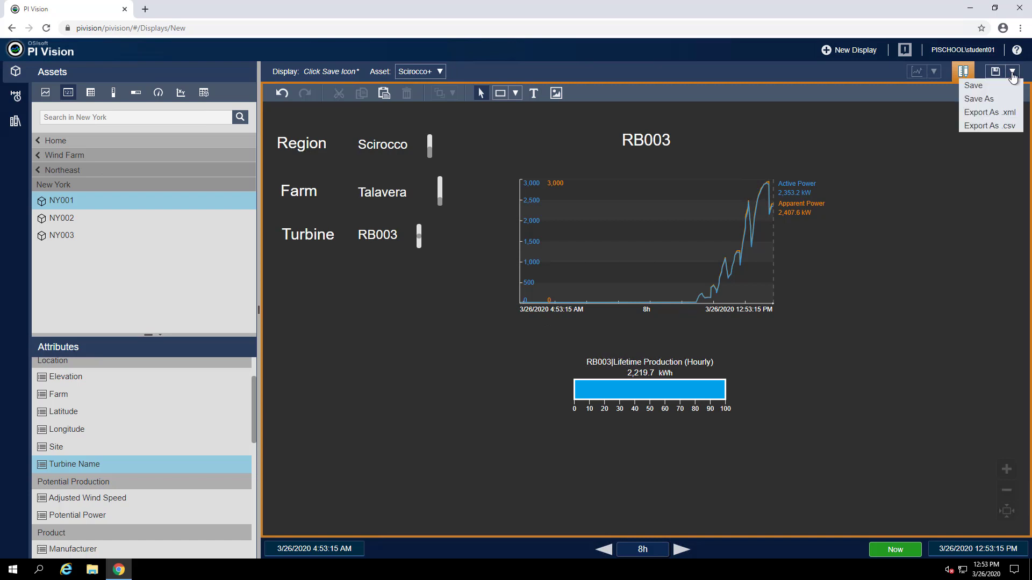
{"action": "left_click", "coordinate": [976, 99]}
{"action": "left_click", "coordinate": [520, 290]}
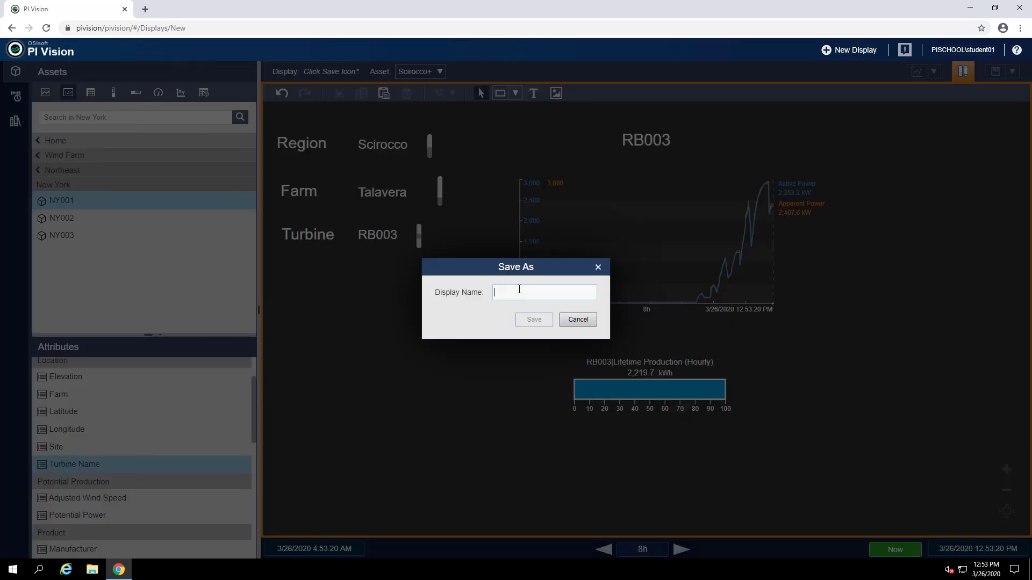
{"action": "type", "text": "Windf"}
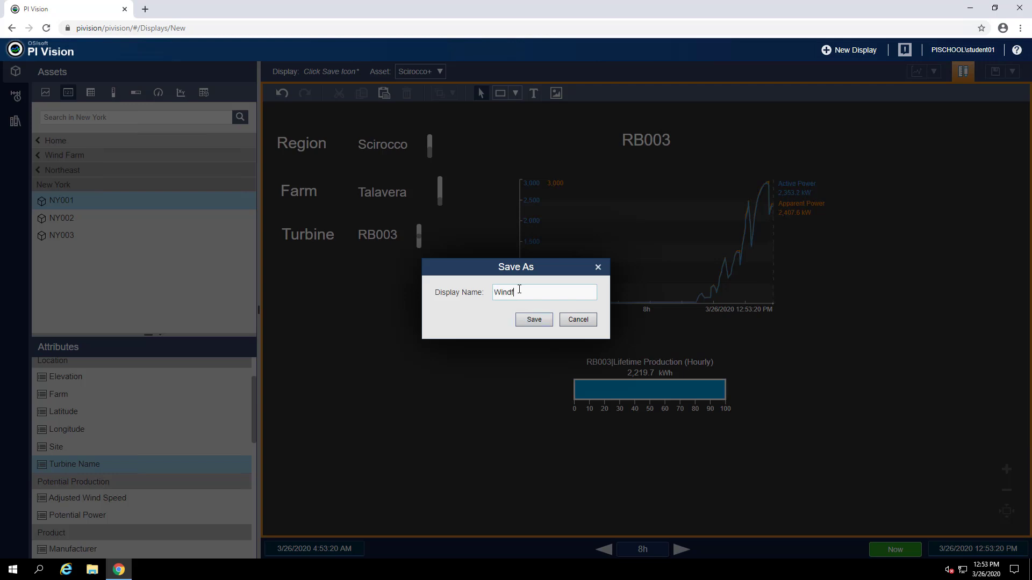
{"action": "type", "text": "arm Turbine Overview_MA"}
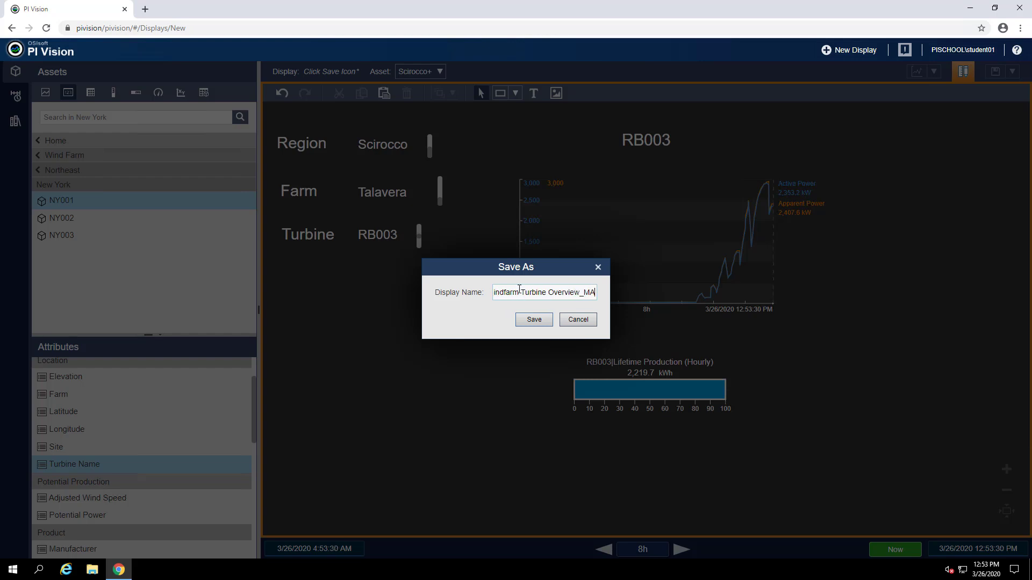
{"action": "left_click", "coordinate": [537, 320]}
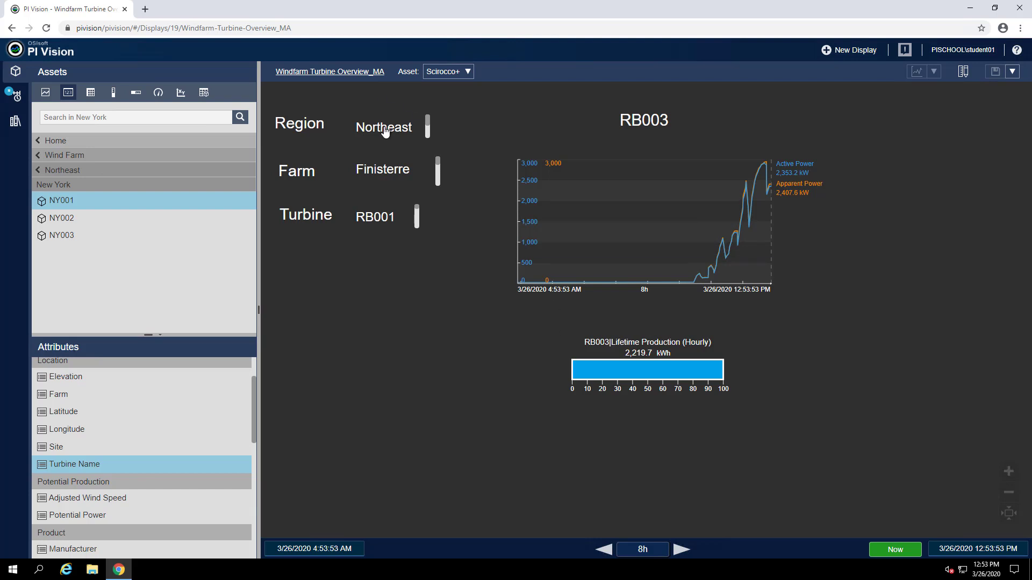
Use the navigation collections to choose the Scirocco region, Santaella farm and turbine GE004 so the trend and gauge show its data.
{"action": "scroll", "coordinate": [385, 132], "scroll_direction": "down", "scroll_amount": 2}
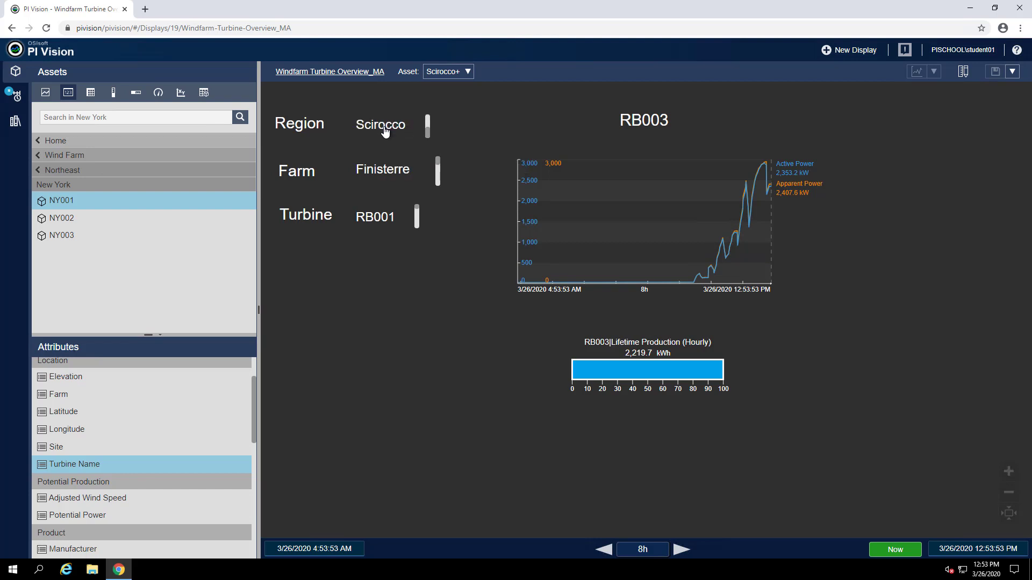
{"action": "left_click", "coordinate": [385, 131]}
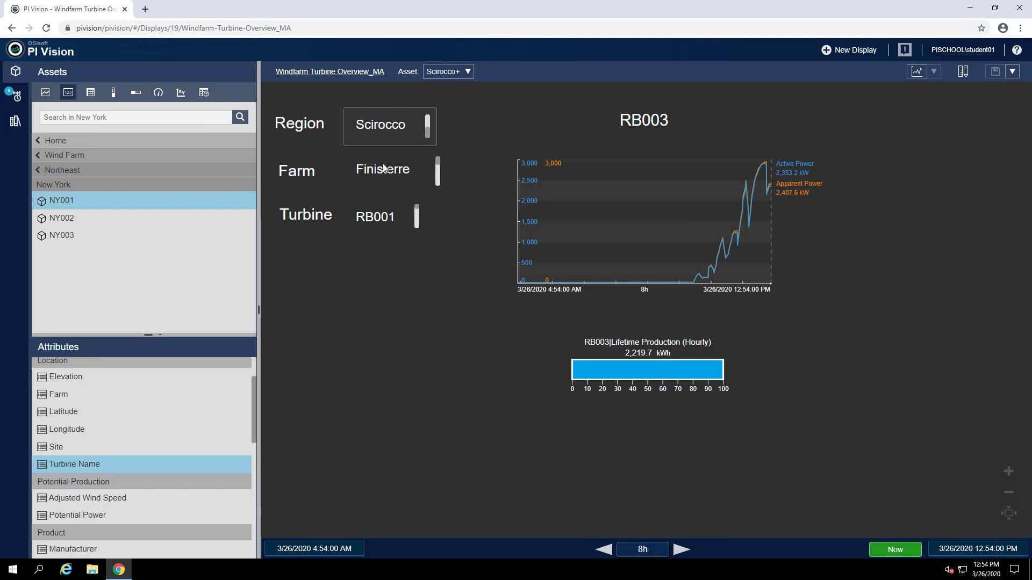
{"action": "scroll", "coordinate": [384, 171], "scroll_direction": "down", "scroll_amount": 1}
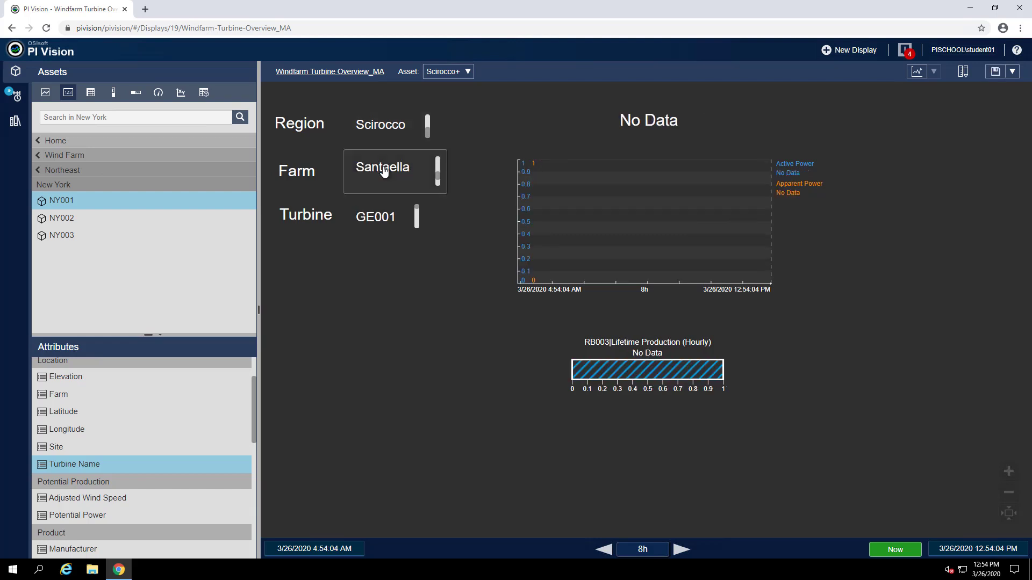
{"action": "scroll", "coordinate": [378, 218], "scroll_direction": "down", "scroll_amount": 2}
{"action": "scroll", "coordinate": [375, 219], "scroll_direction": "down", "scroll_amount": 1}
{"action": "scroll", "coordinate": [415, 217], "scroll_direction": "down", "scroll_amount": 1}
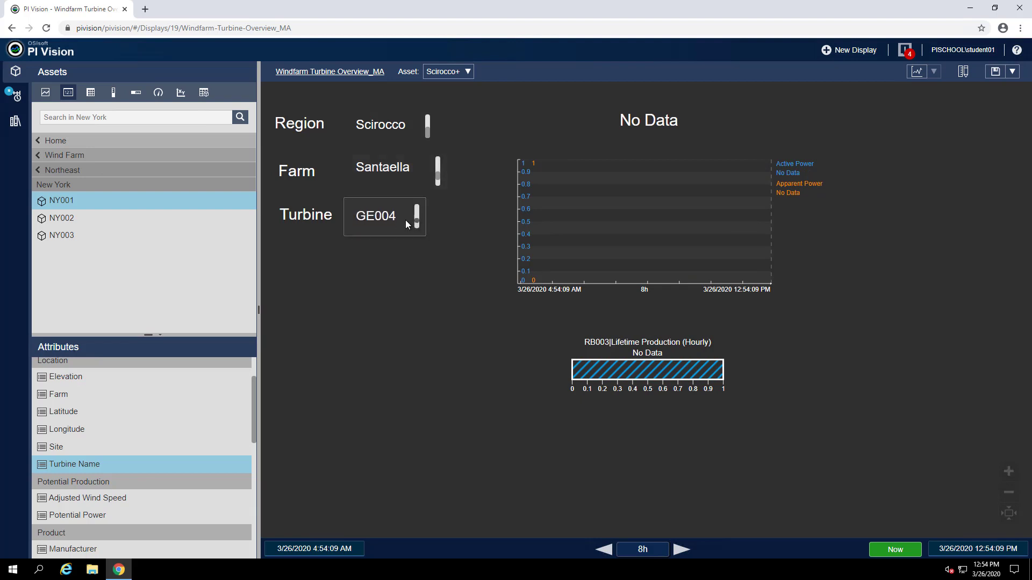
{"action": "left_click", "coordinate": [379, 219]}
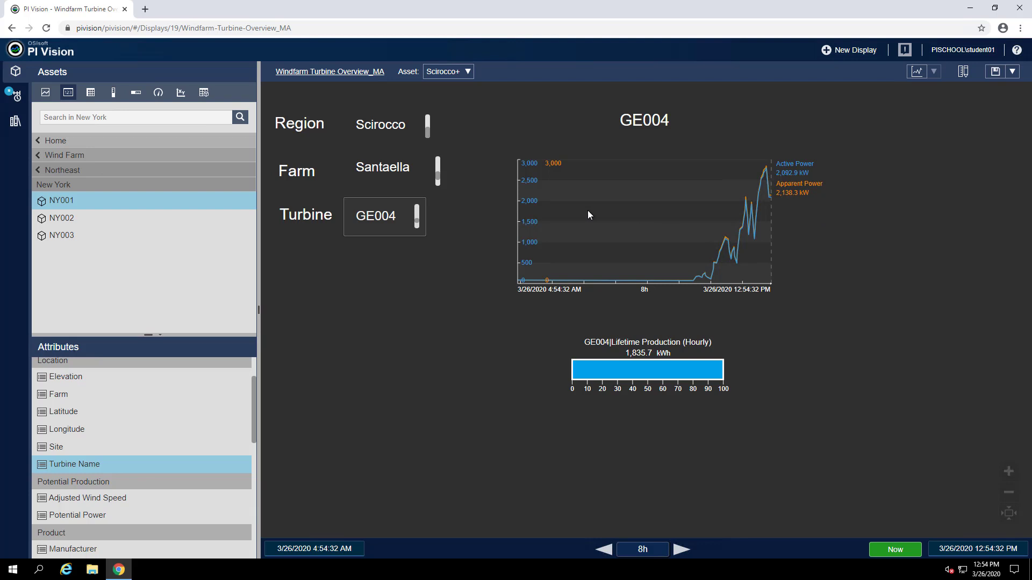
Switch the display to turbine RB009 at the Finisterre farm and save the display again.
{"action": "scroll", "coordinate": [383, 170], "scroll_direction": "down", "scroll_amount": 1}
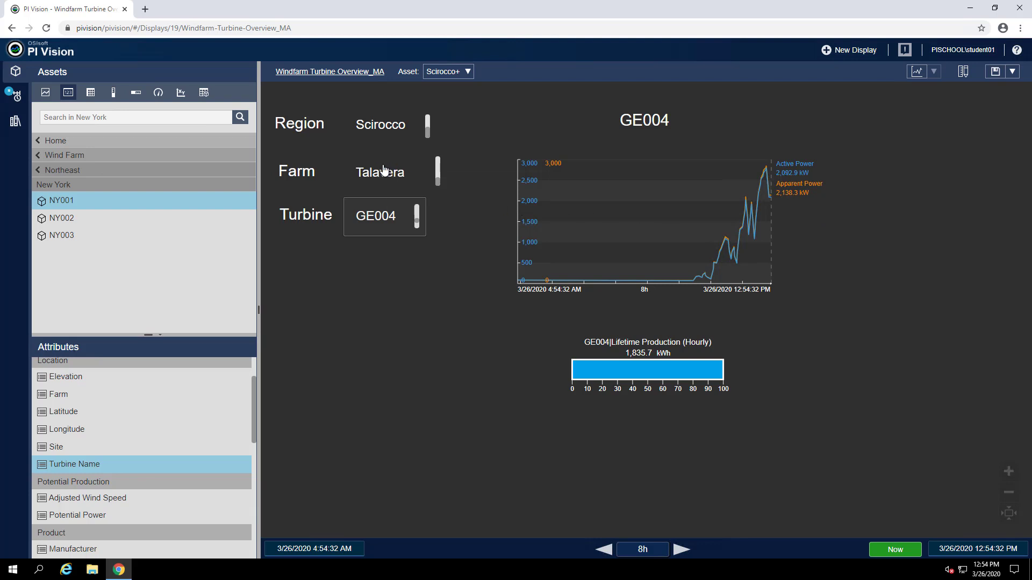
{"action": "scroll", "coordinate": [384, 170], "scroll_direction": "down", "scroll_amount": 1}
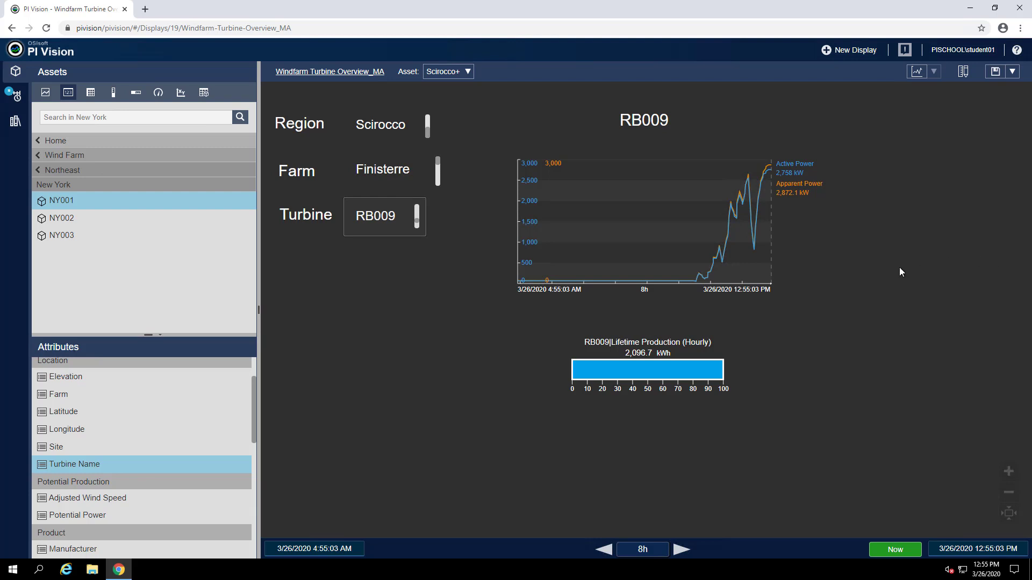
{"action": "left_click", "coordinate": [995, 73]}
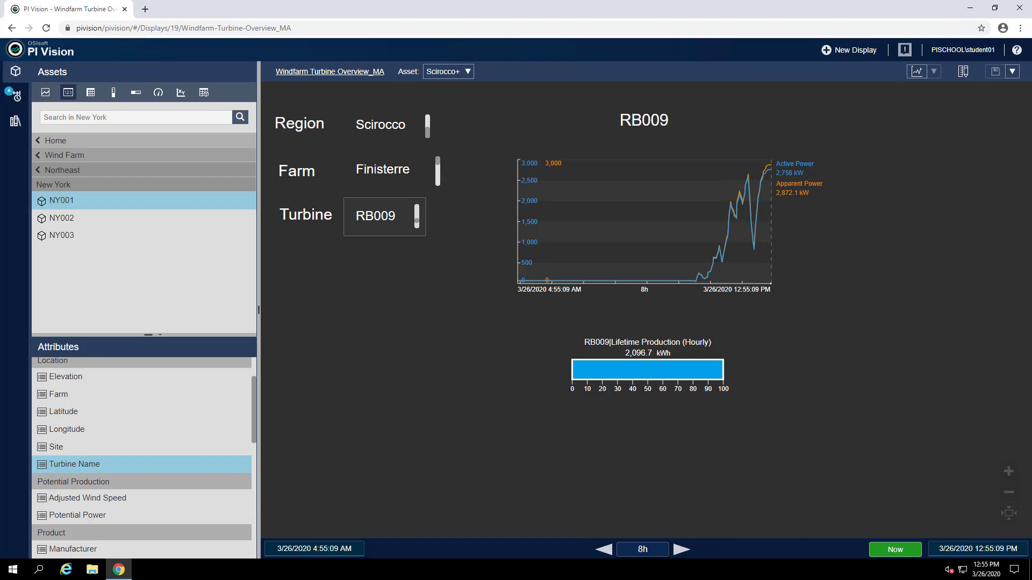